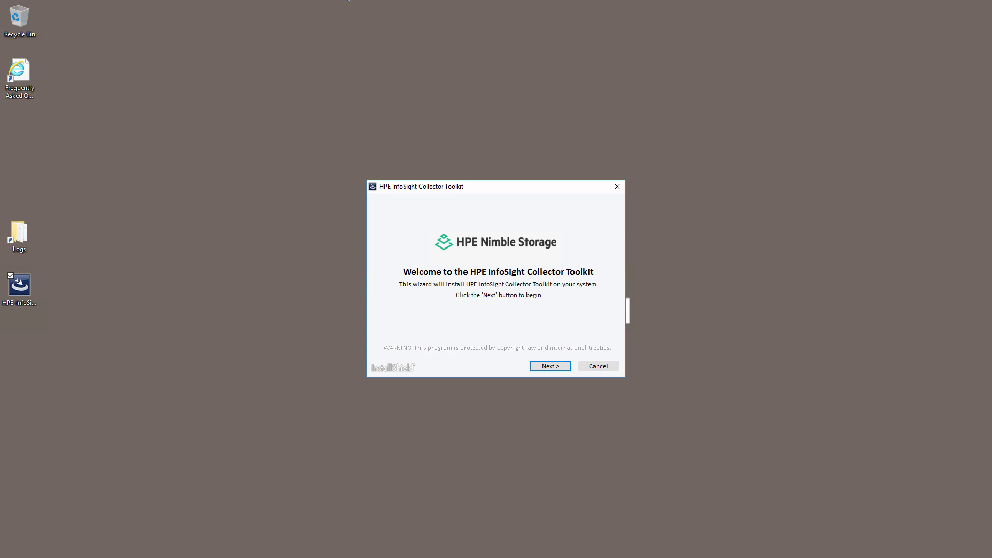
# Accept the license, keep port 21334, submit administrator credentials and finish with the Host Registration Tool launching
pyautogui.click(552, 368)
pyautogui.click(375, 342)
pyautogui.click(549, 368)
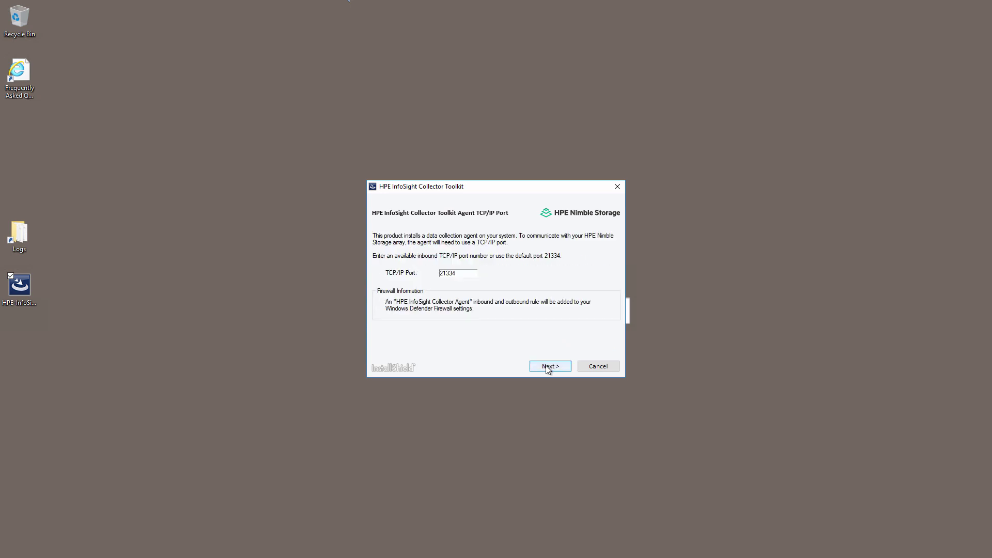
pyautogui.click(547, 366)
pyautogui.write('••••')
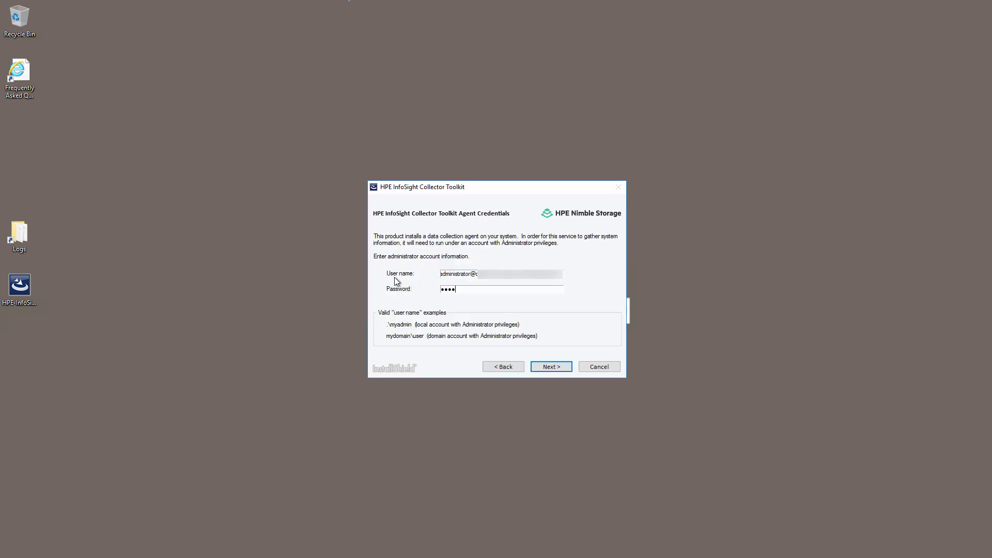
pyautogui.write('••••••••••••')
pyautogui.press('Return')
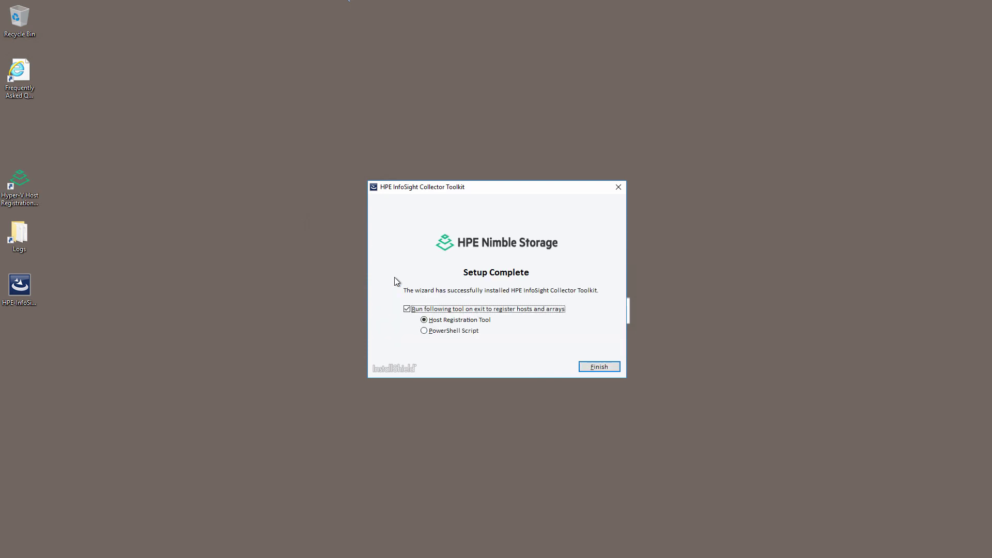
pyautogui.click(591, 367)
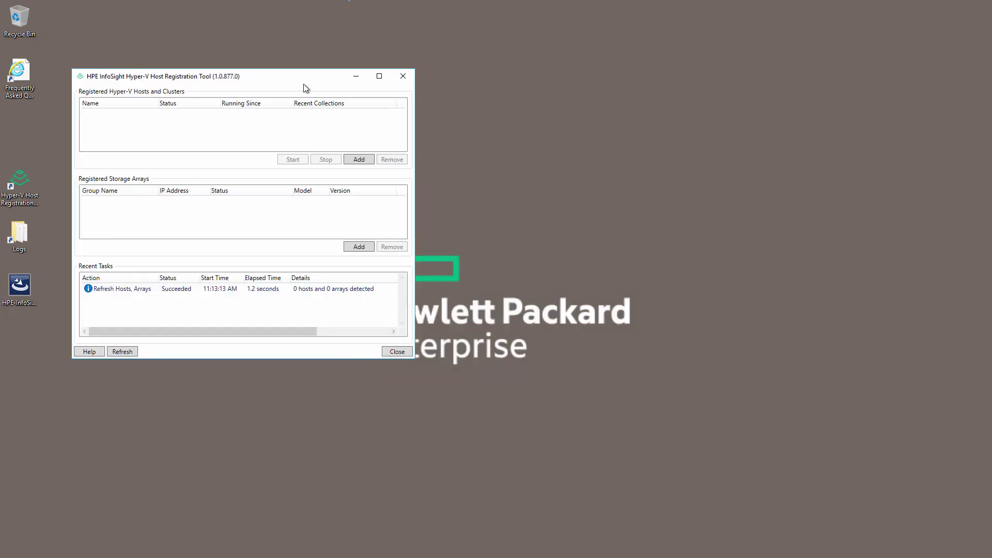
# Enlarge the tool window and add the cluster rtp-tme-hyperv via the Advanced name field
pyautogui.moveTo(413, 358); pyautogui.dragTo(685, 462)
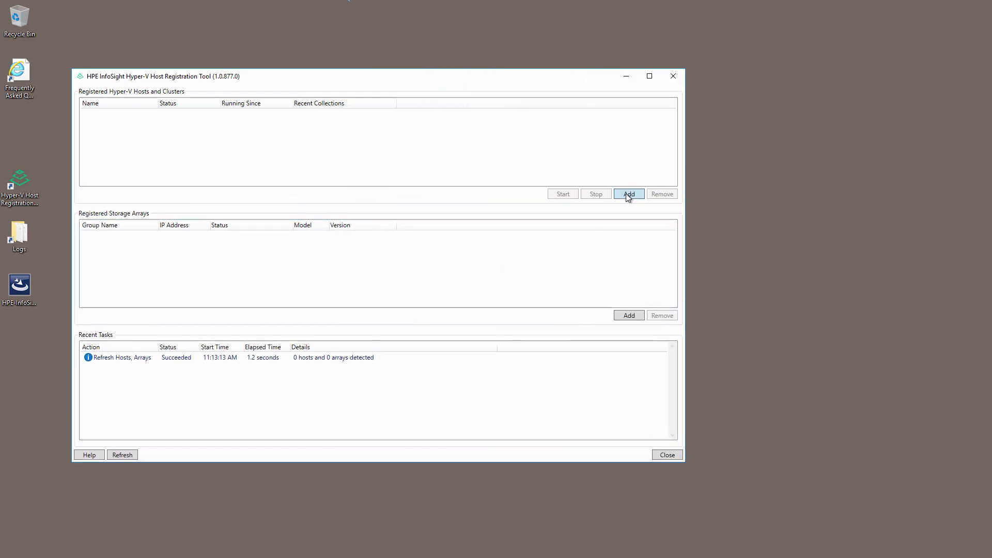
pyautogui.click(628, 195)
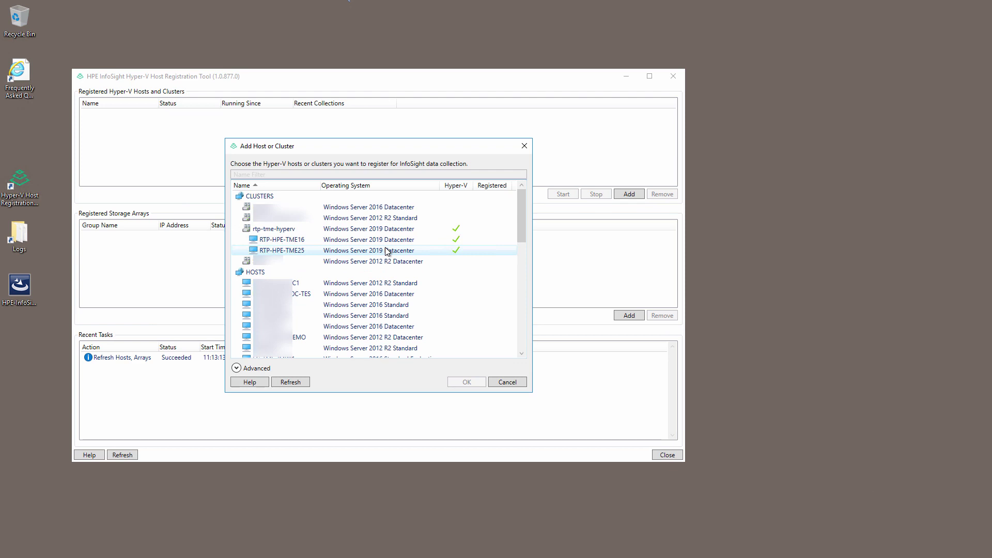
pyautogui.click(237, 369)
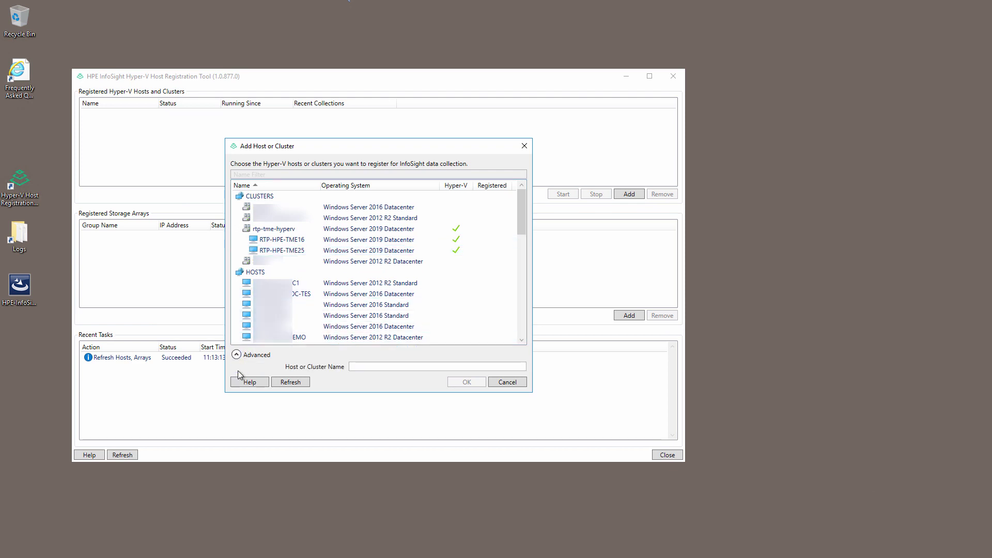
pyautogui.click(365, 368)
pyautogui.write('rtp-tme-hyperv')
pyautogui.click(457, 383)
# Submit the host password so rtp-tme-hyperv registers, then select the registered host
pyautogui.click(297, 266)
pyautogui.write('****************')
pyautogui.click(317, 299)
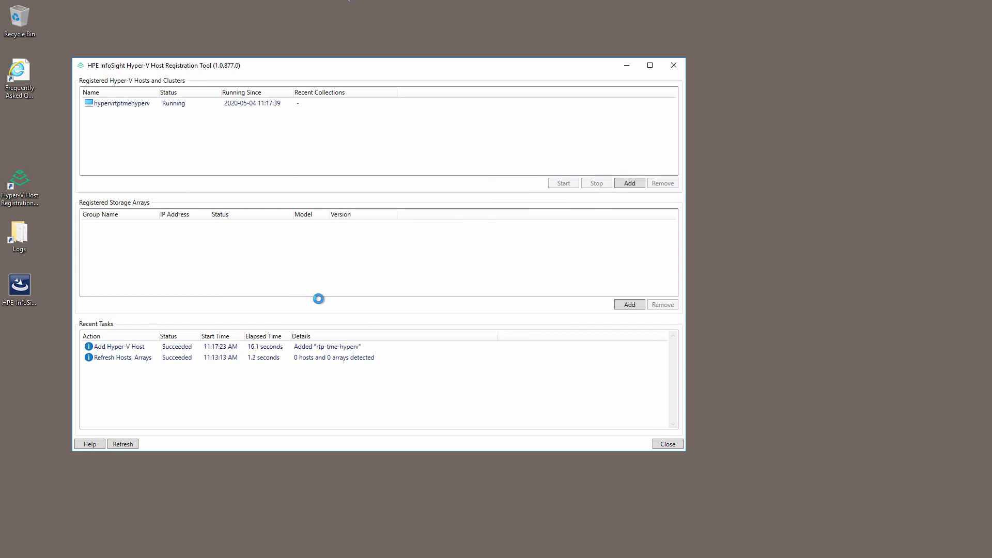
pyautogui.click(145, 104)
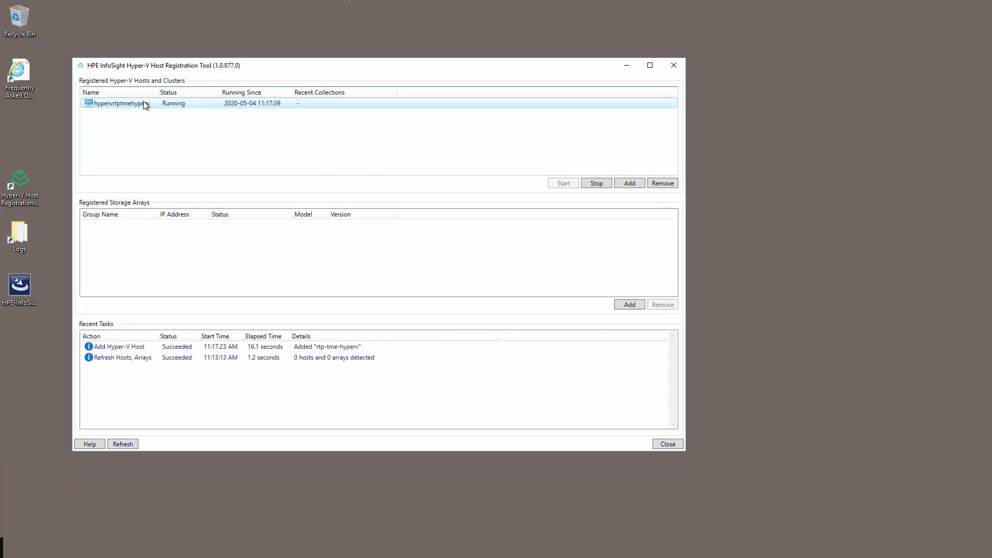
# Register storage array group-array-temp16 with its credentials and refresh the registered hosts and arrays
pyautogui.click(636, 305)
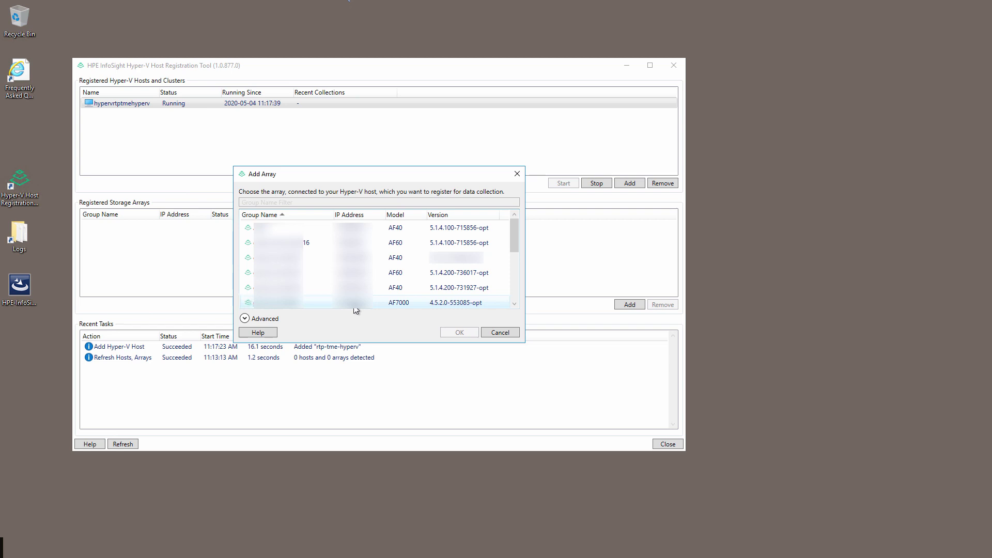
pyautogui.click(249, 319)
pyautogui.click(276, 246)
pyautogui.click(455, 332)
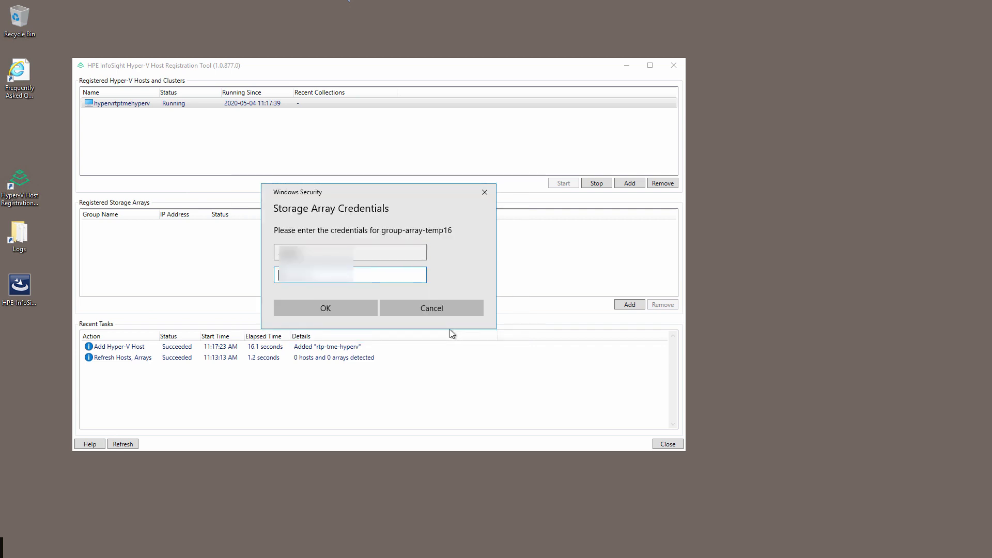
pyautogui.press('Return')
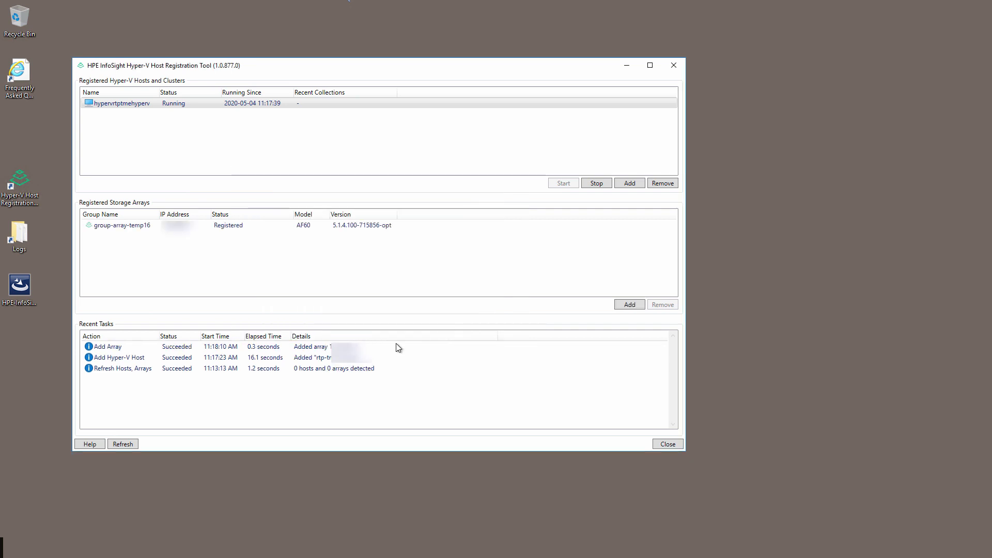
pyautogui.click(117, 445)
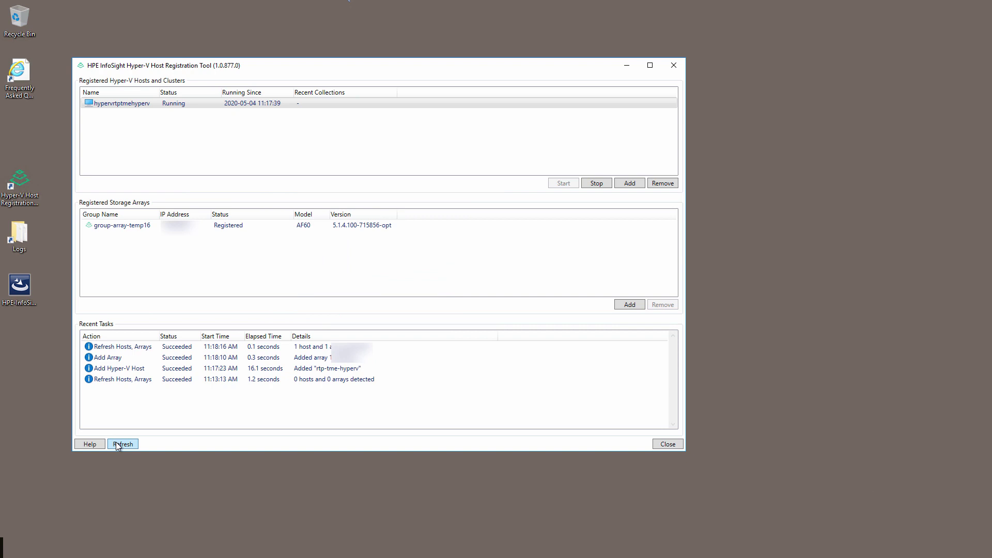
pyautogui.press('alt')
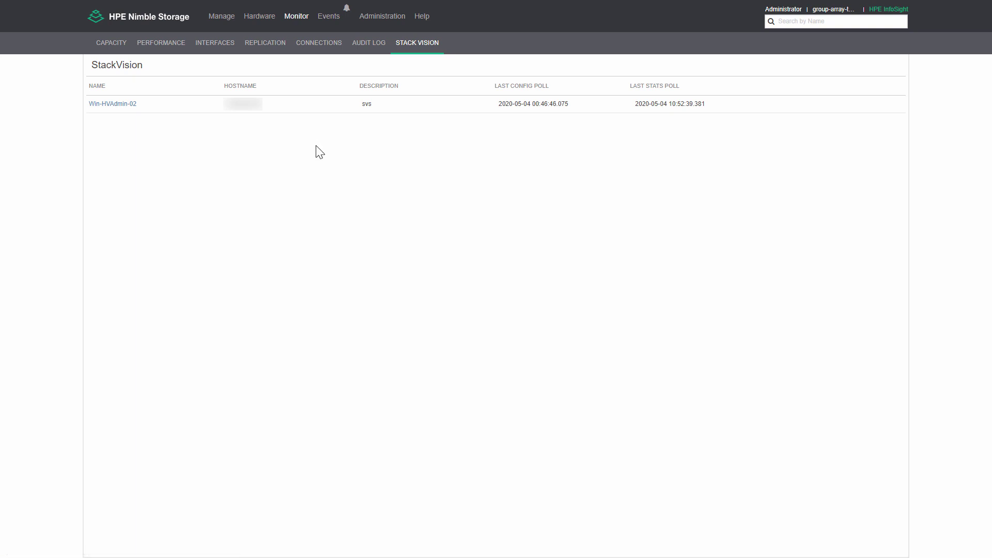
pyautogui.moveTo(296, 16)
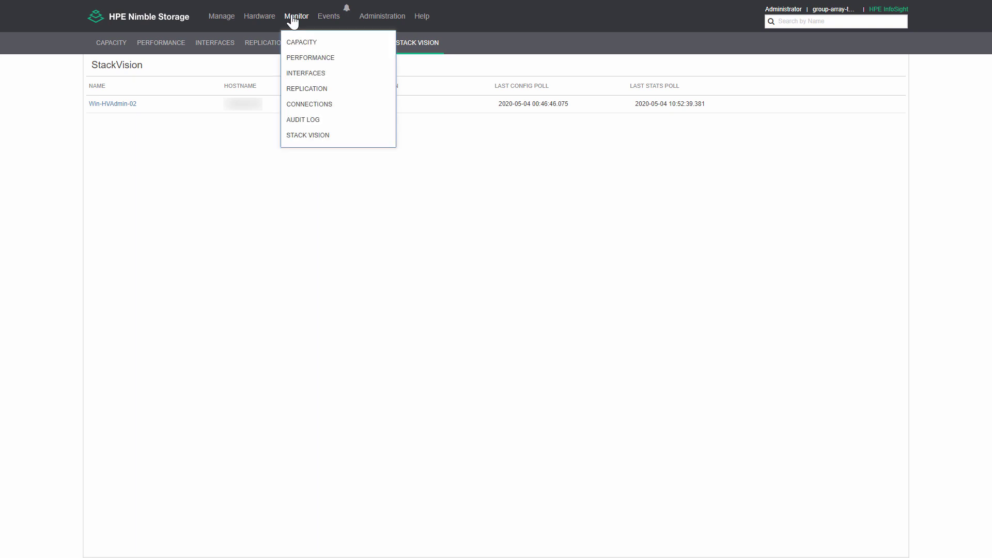
# From Monitor > Stack Vision, start Collect Config and Collect Stats for agent Win-HVAdmin-02
pyautogui.click(309, 137)
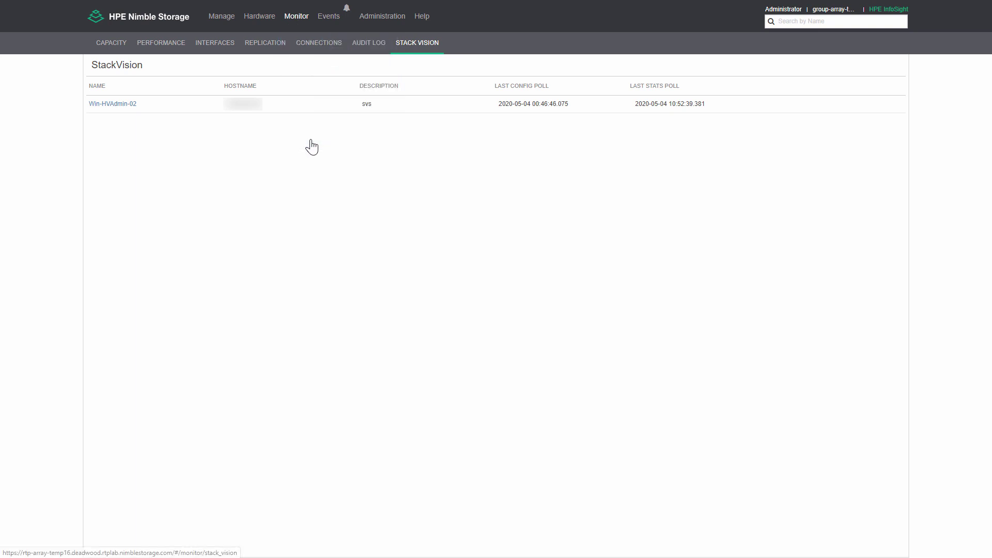
pyautogui.click(124, 105)
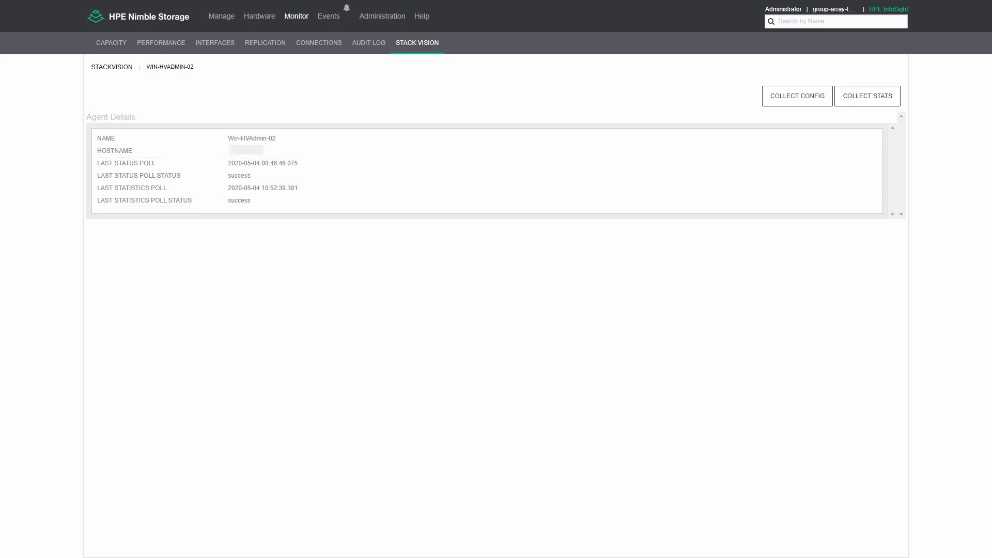
pyautogui.click(818, 101)
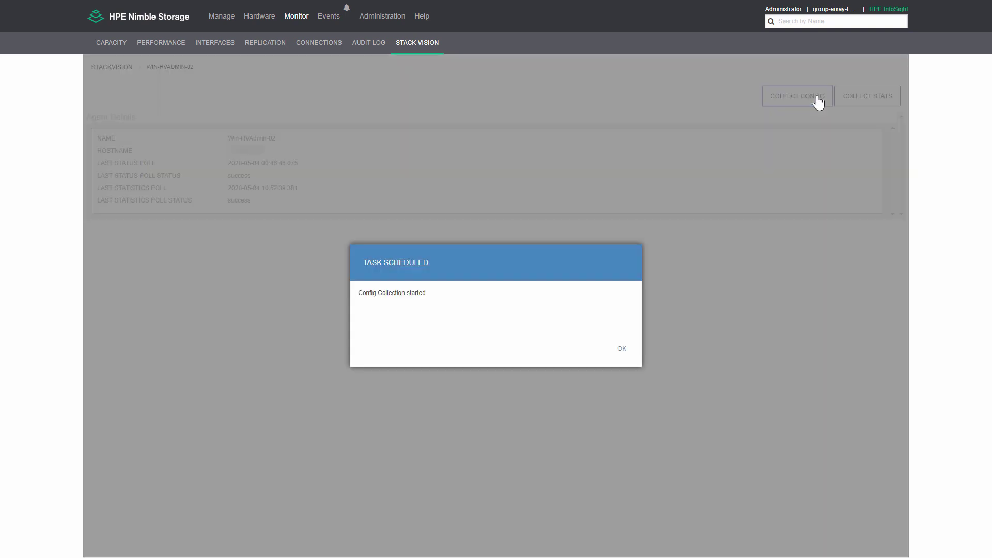
pyautogui.click(623, 350)
pyautogui.click(863, 103)
pyautogui.click(623, 349)
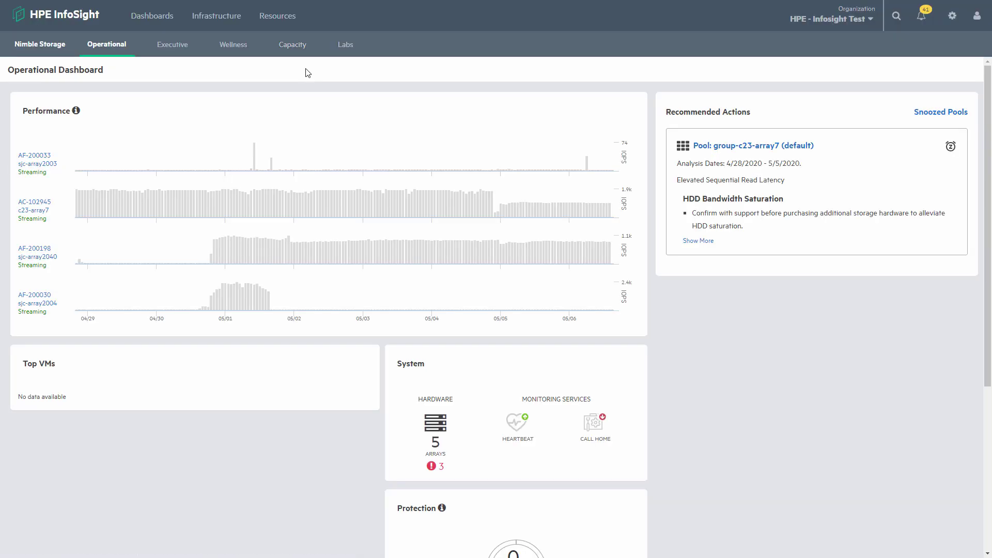
# Go to Infrastructure > Hyper-V > Clusters and sort the cluster's hosts by Memory
pyautogui.click(219, 18)
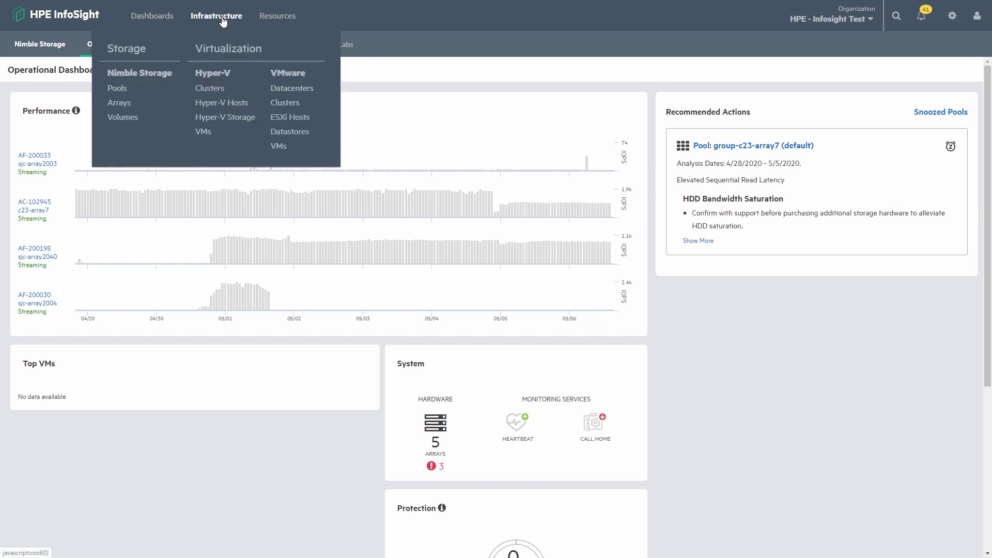
pyautogui.click(218, 97)
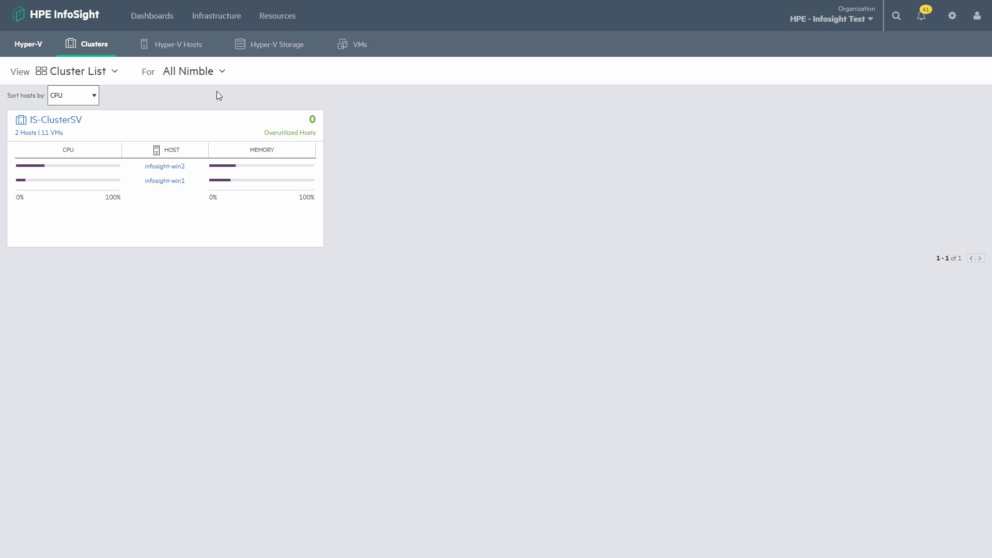
pyautogui.click(90, 99)
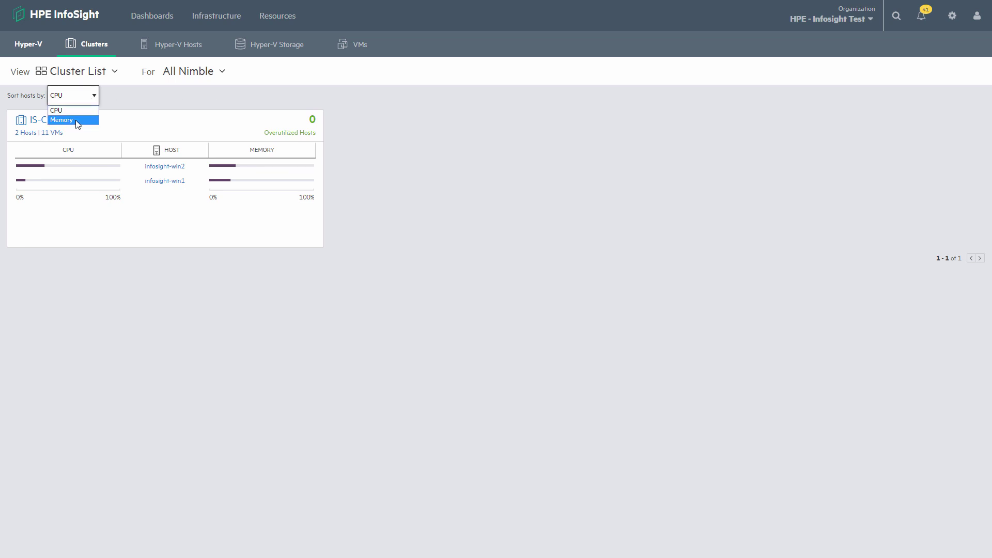
pyautogui.click(77, 120)
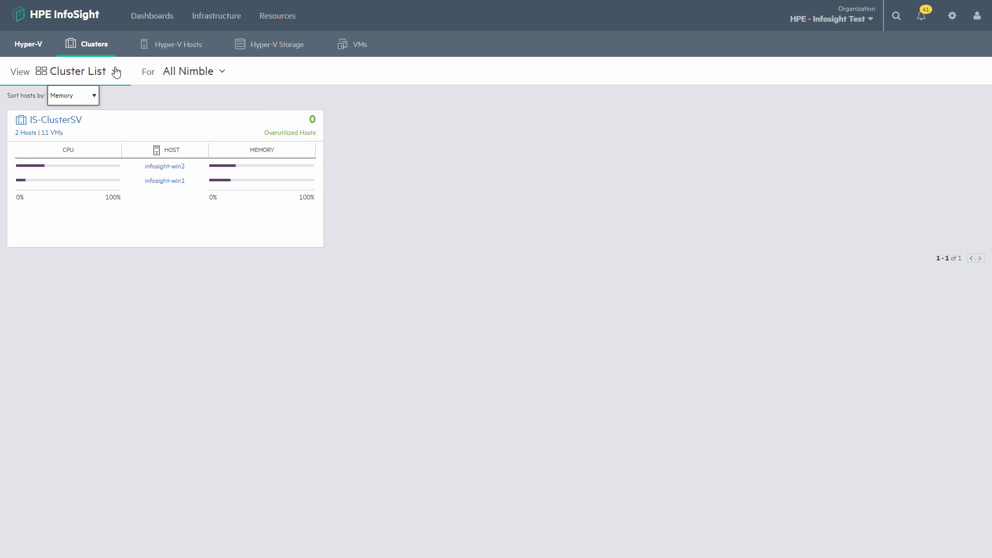
# Expand IS-ClusterSV in the All Nimble context picker to see its hosts, then close it
pyautogui.click(175, 77)
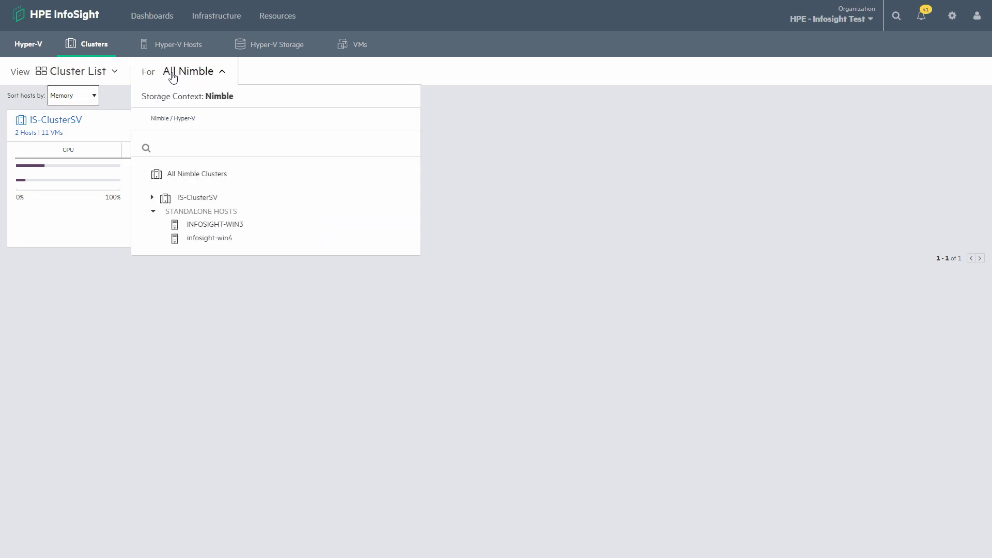
pyautogui.click(152, 198)
pyautogui.click(116, 96)
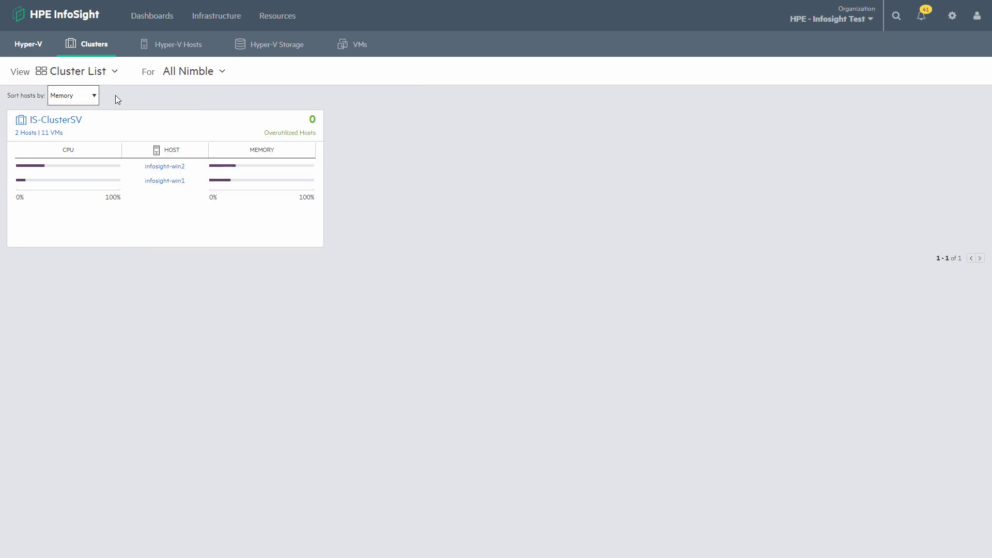
# Show the Hyper-V Hosts list and sort it by CPU Usage, busiest host first
pyautogui.click(178, 44)
pyautogui.click(171, 77)
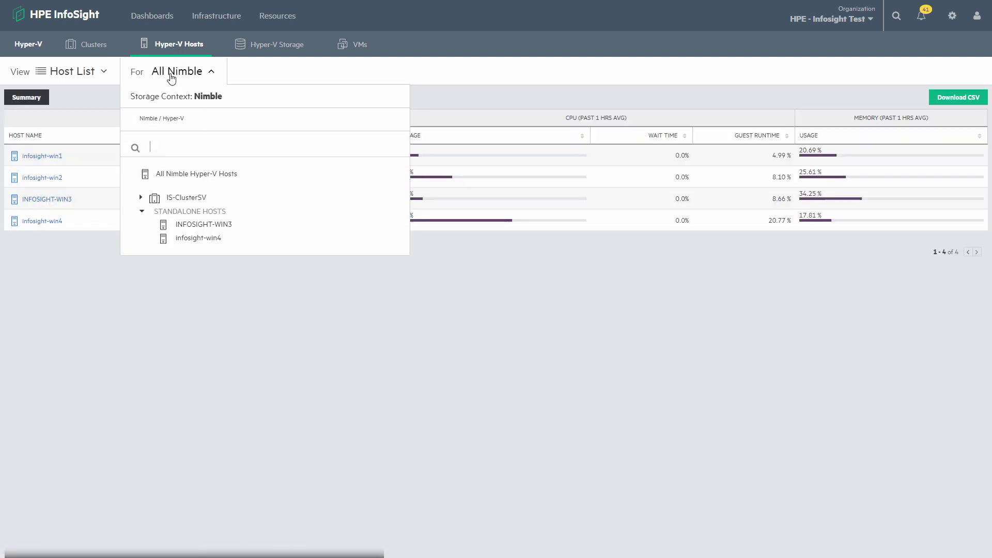
pyautogui.click(106, 93)
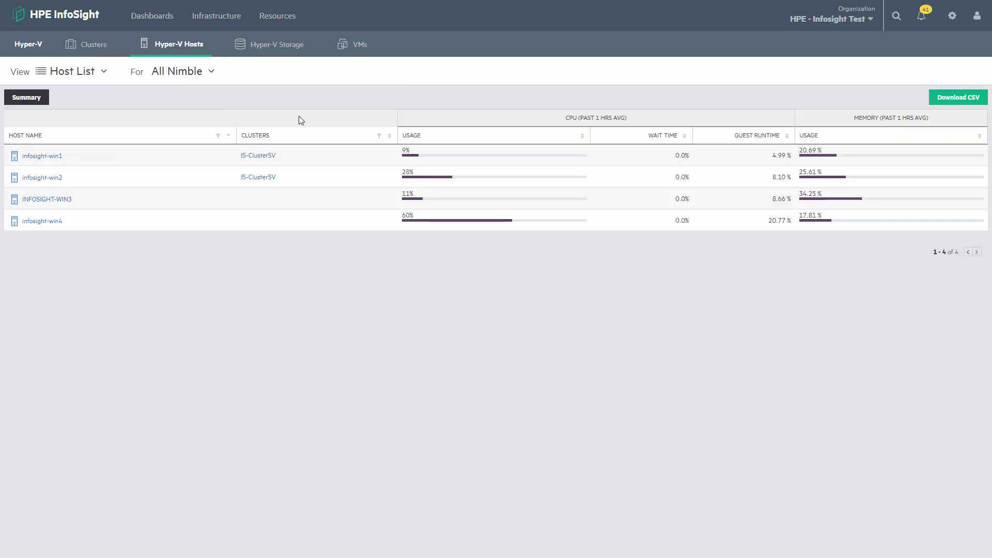
pyautogui.click(582, 136)
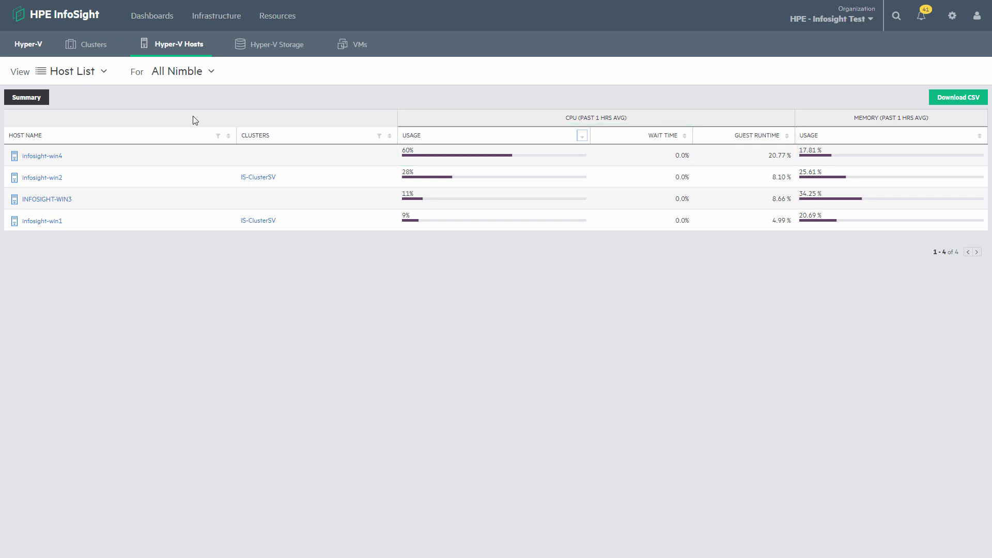
# Open infosight-win4's details and zoom its Host Performance chart to a shorter time span
pyautogui.click(52, 157)
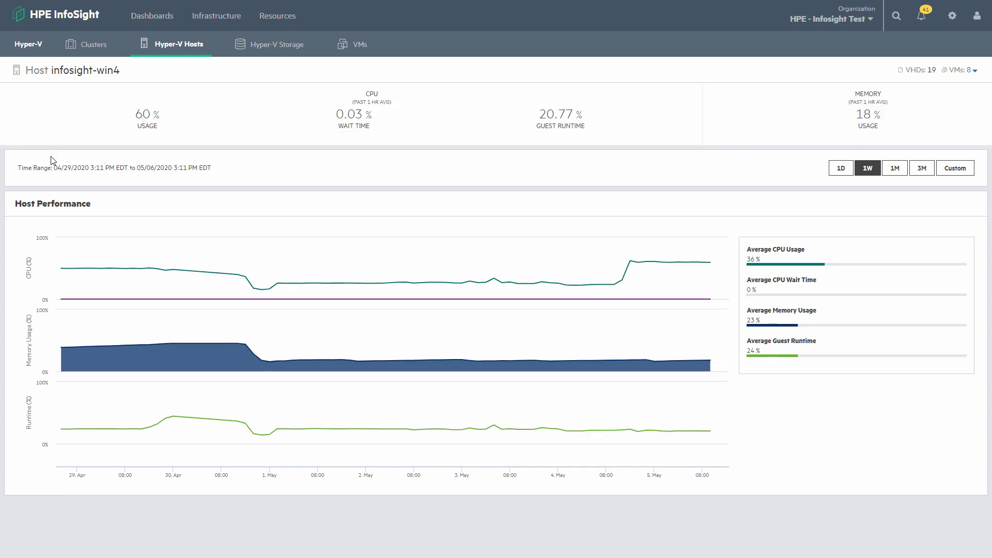
pyautogui.moveTo(639, 277)
pyautogui.moveTo(614, 276); pyautogui.dragTo(638, 276)
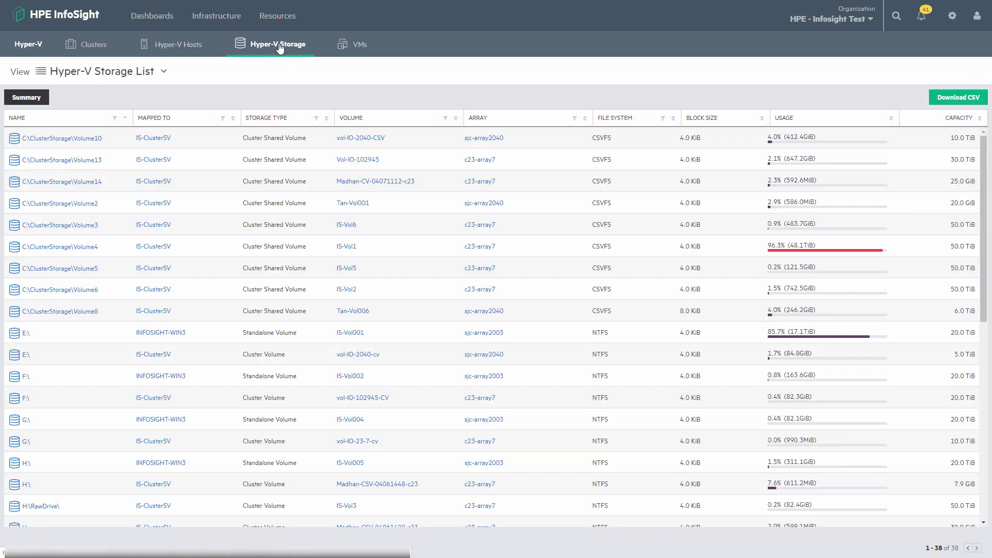
# Sort storage by Storage Type, open C:\ClusterStorage\Volume10 and show its Capacity trend over 1M
pyautogui.click(327, 118)
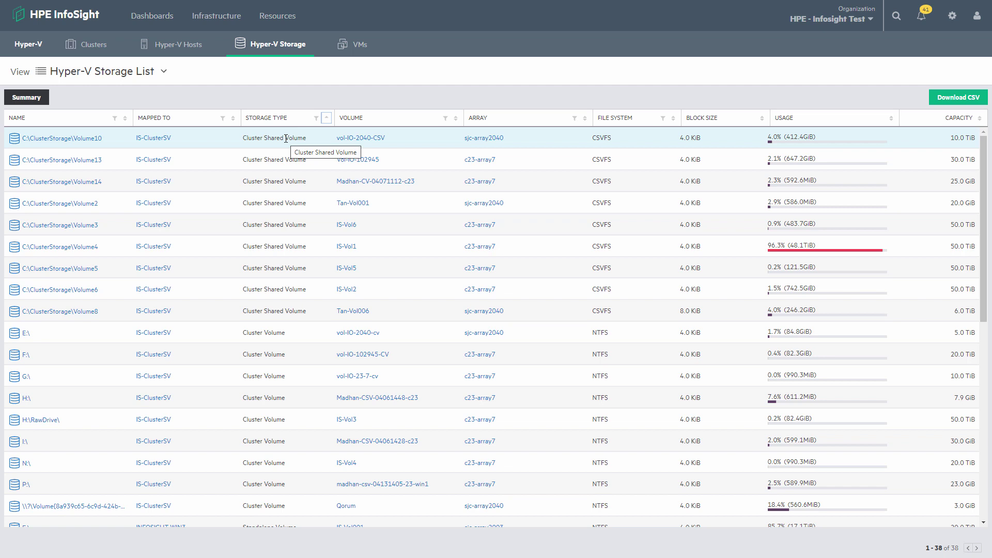
pyautogui.click(91, 140)
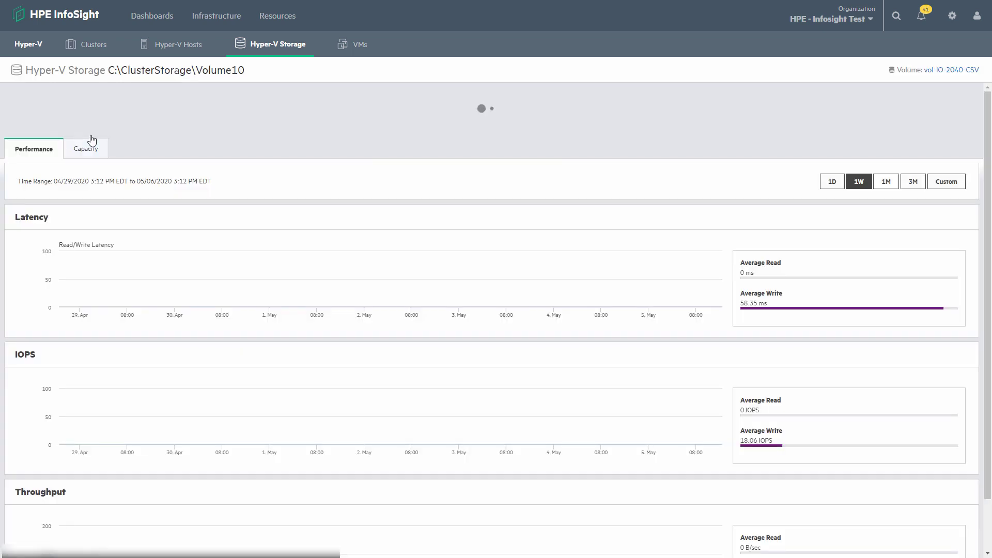
pyautogui.scroll(-1, 915, 412)
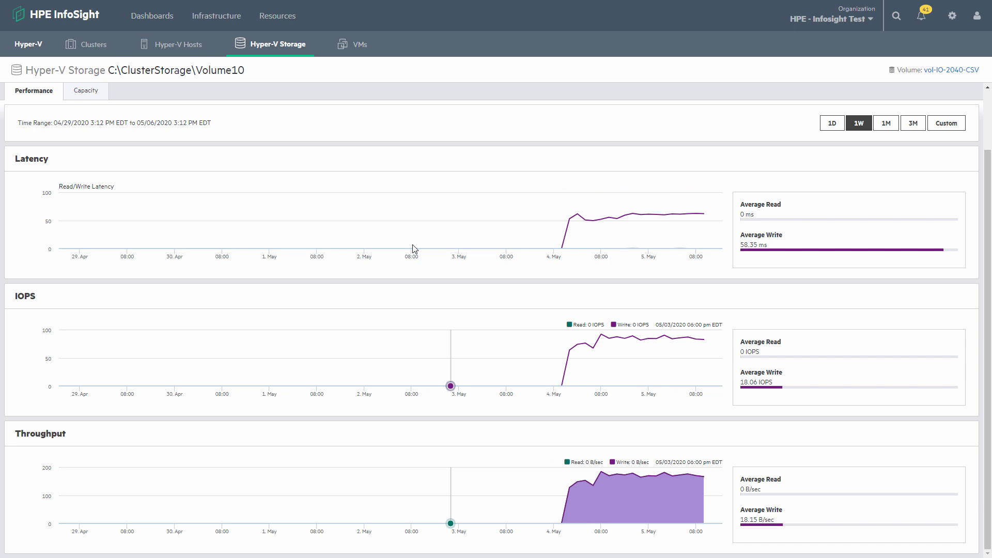
pyautogui.click(75, 93)
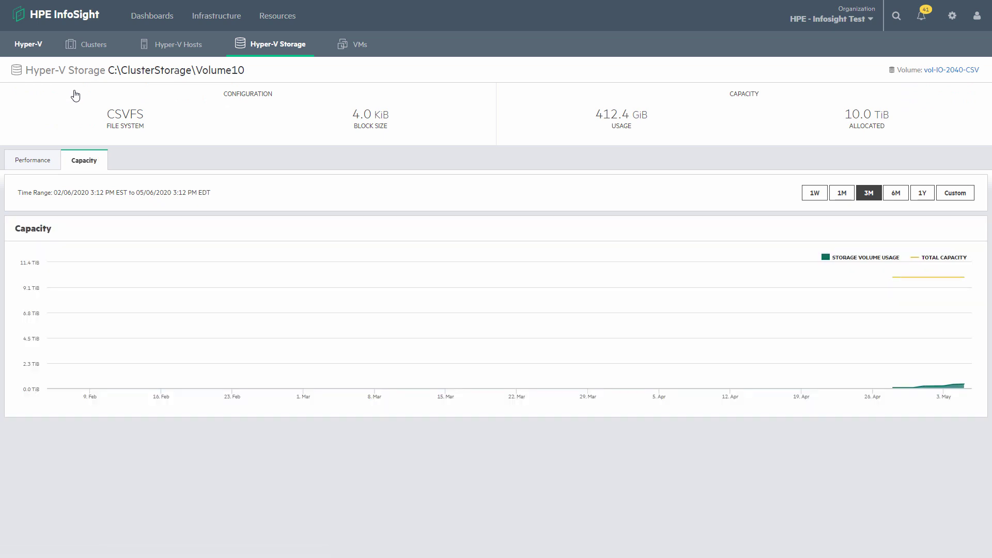
pyautogui.moveTo(937, 388); pyautogui.dragTo(960, 390)
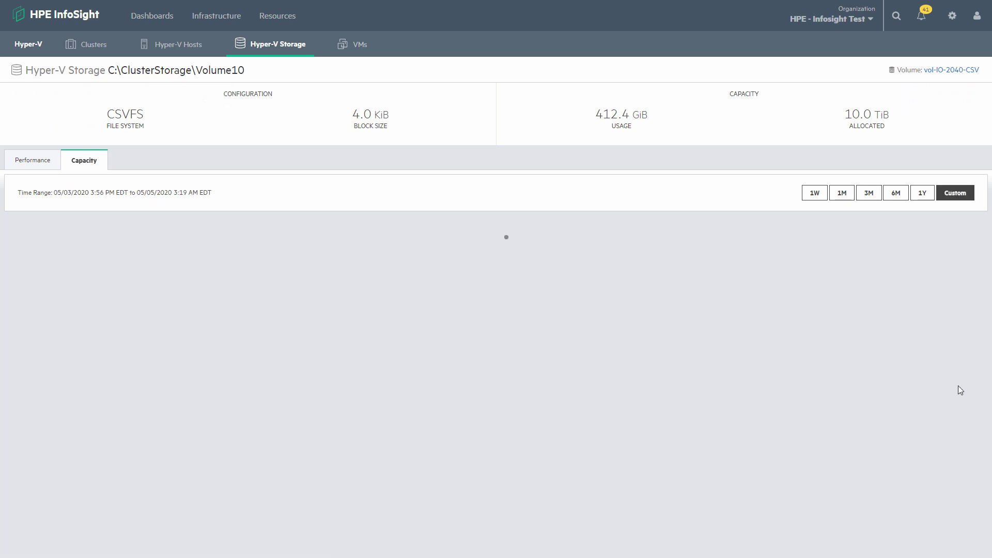
pyautogui.click(847, 197)
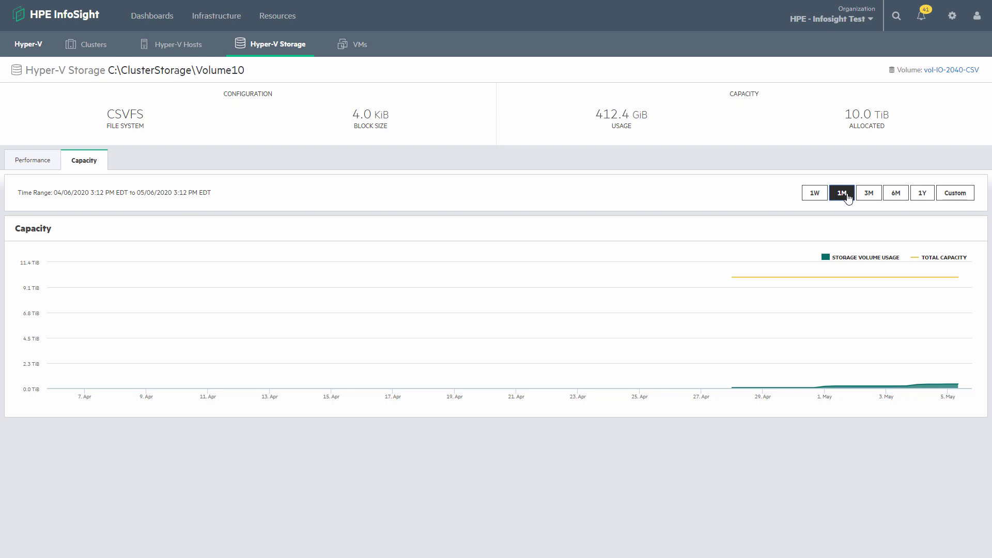
# Open the underlying Nimble volume vol-IO-2040-CSV and view its performance
pyautogui.click(940, 70)
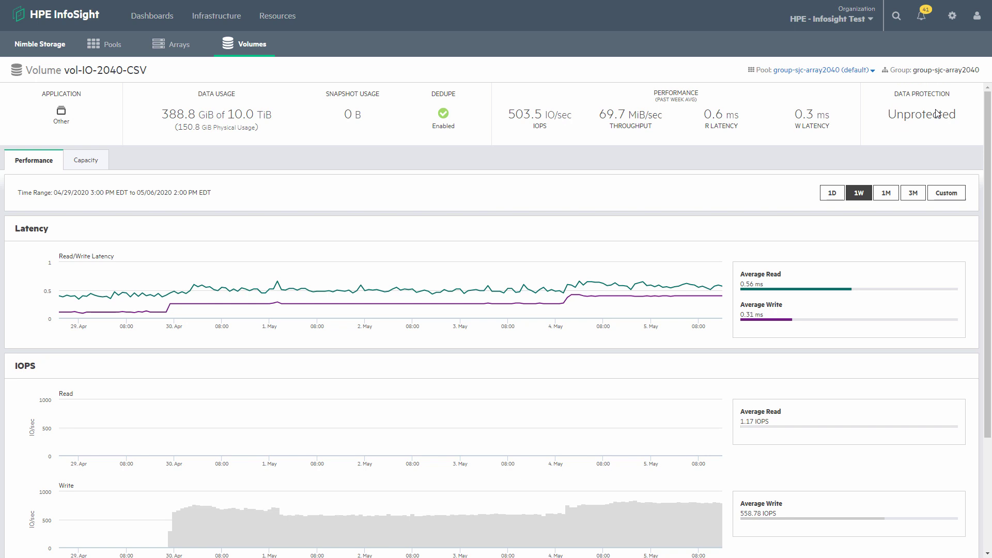
pyautogui.click(78, 166)
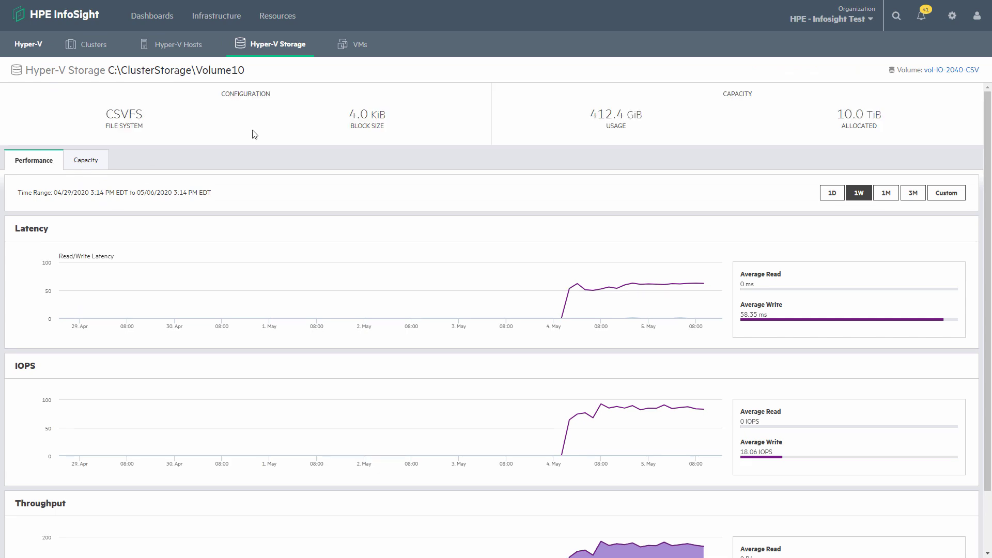
# List the Hyper-V VMs, rank them by CPU PEAK and open vm7-win1-2arrays
pyautogui.click(353, 47)
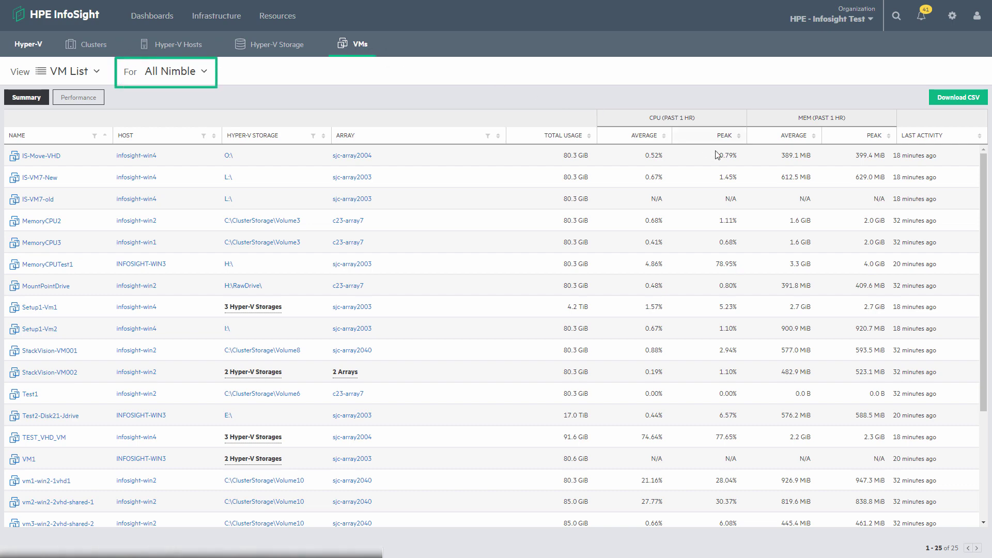
pyautogui.click(741, 137)
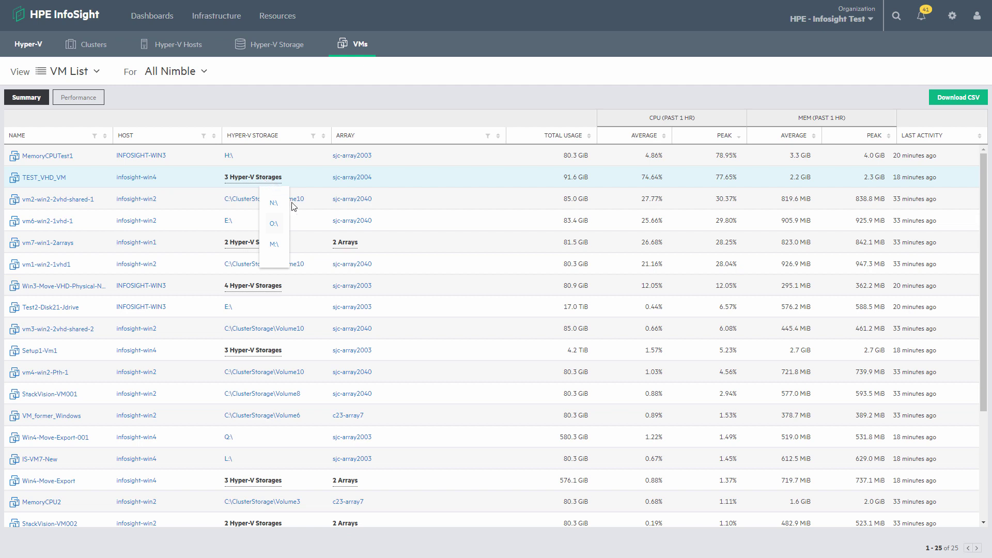
pyautogui.moveTo(345, 242)
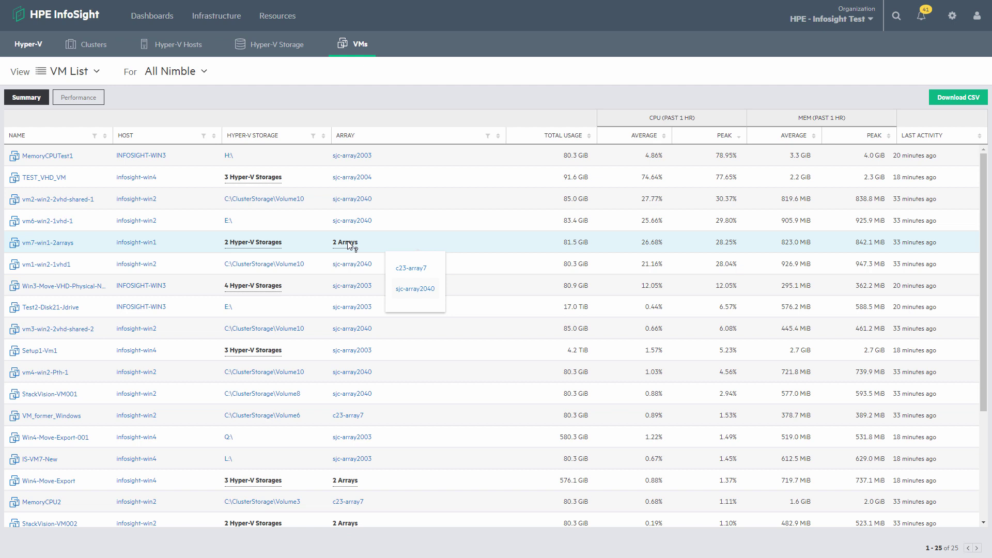
pyautogui.click(351, 246)
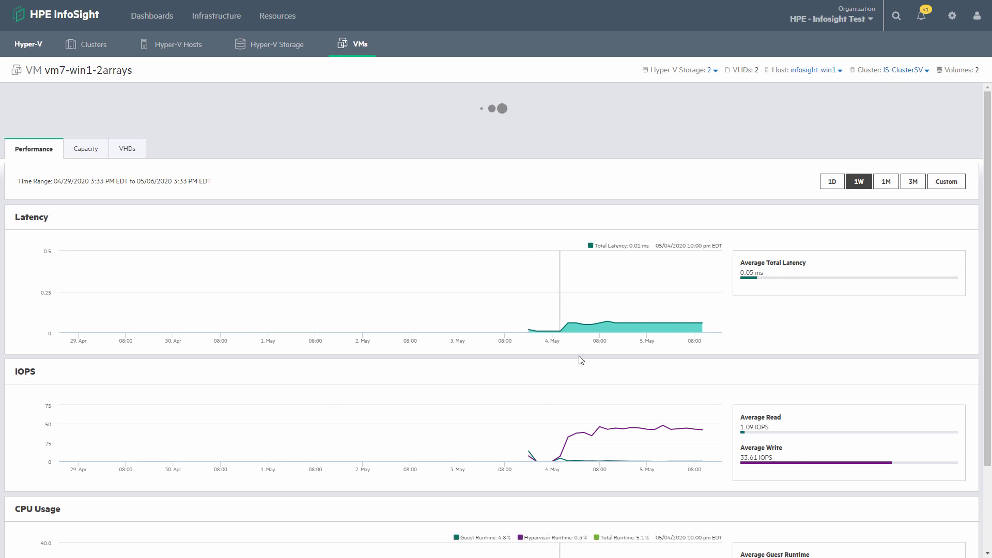
pyautogui.scroll(-1, 697, 346)
pyautogui.scroll(-1, 696, 347)
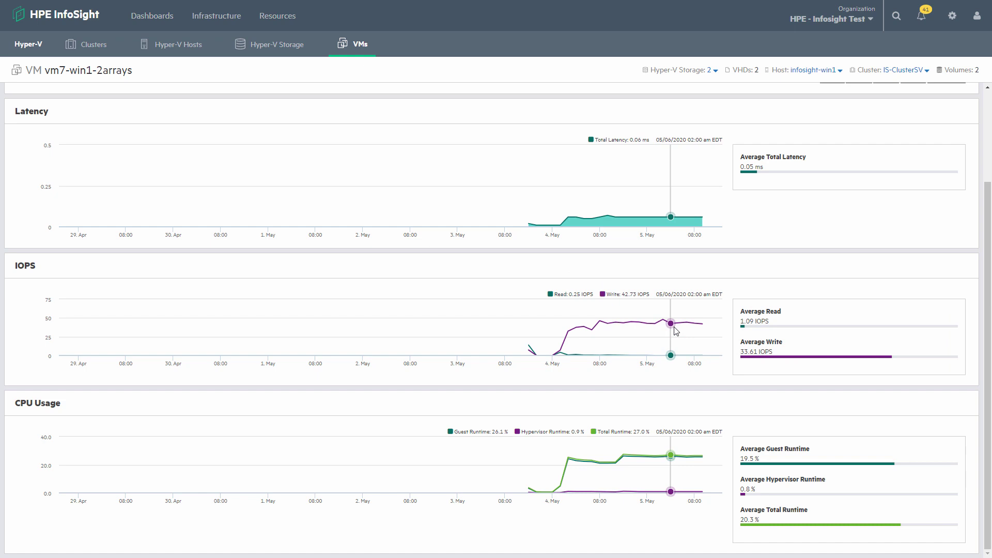
pyautogui.scroll(3, 675, 332)
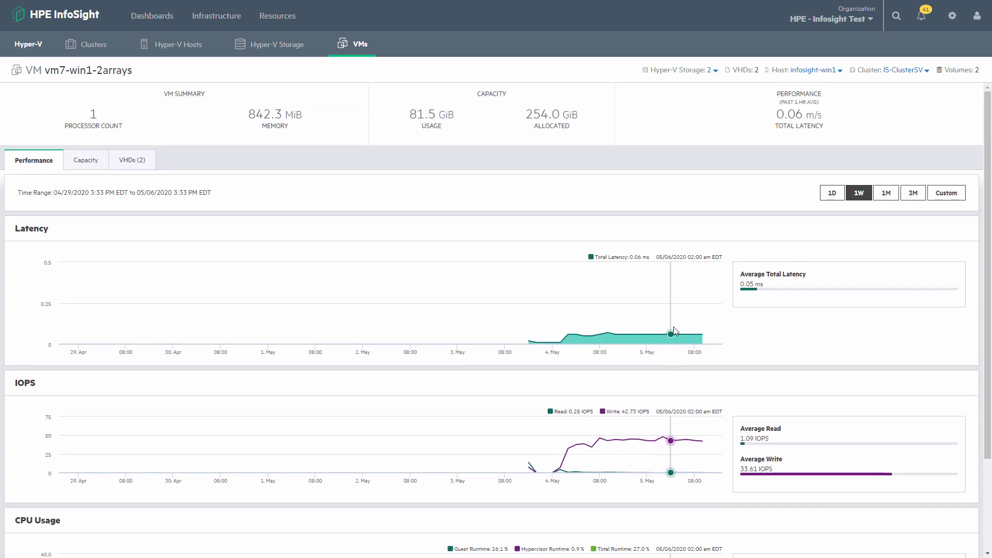
# Show the Hyper-V storage used by vm7-win1-2arrays from the header dropdown
pyautogui.click(714, 71)
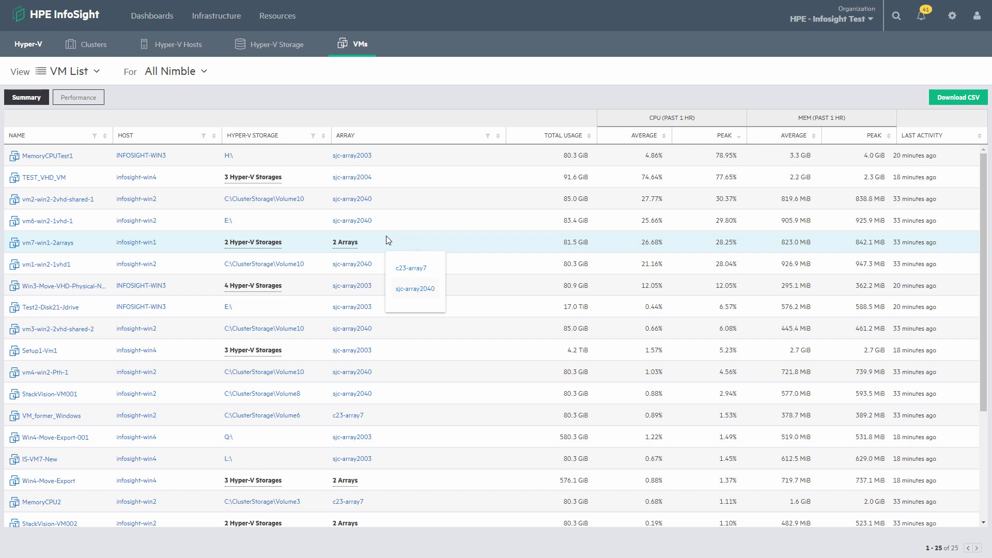
# Filter the VM Performance list to names containing 'VM', sorted by highest average latency first
pyautogui.click(86, 100)
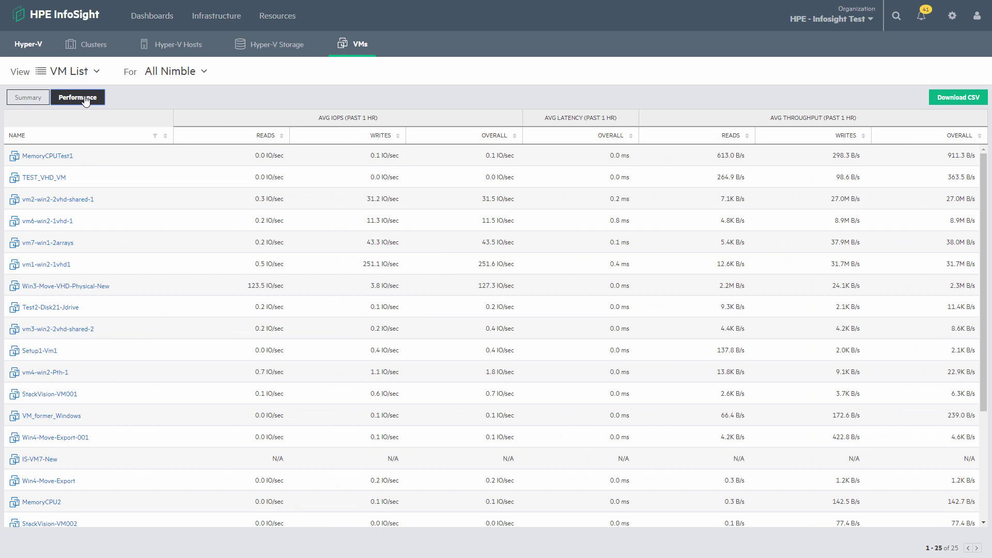
pyautogui.click(154, 138)
pyautogui.write('VM')
pyautogui.press('Return')
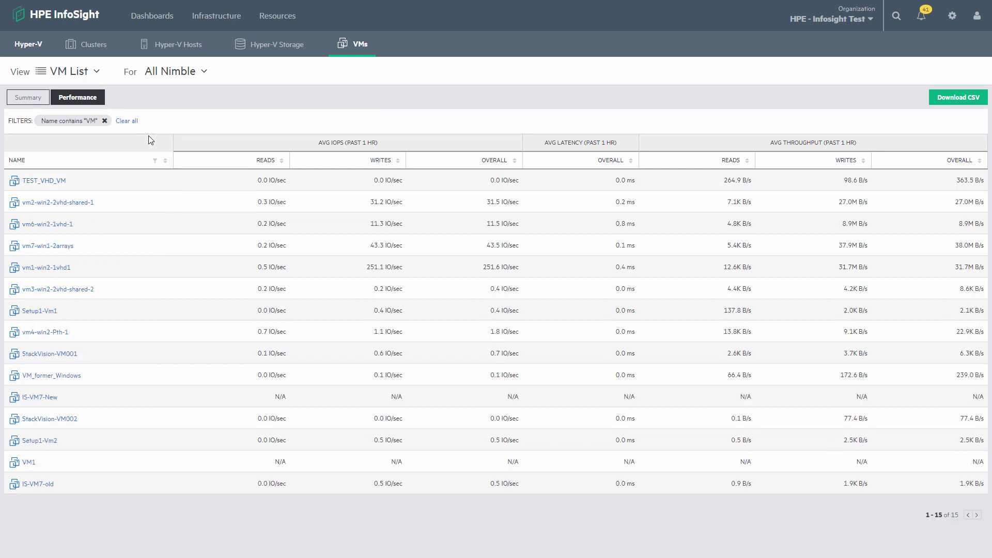
pyautogui.click(632, 161)
pyautogui.click(632, 160)
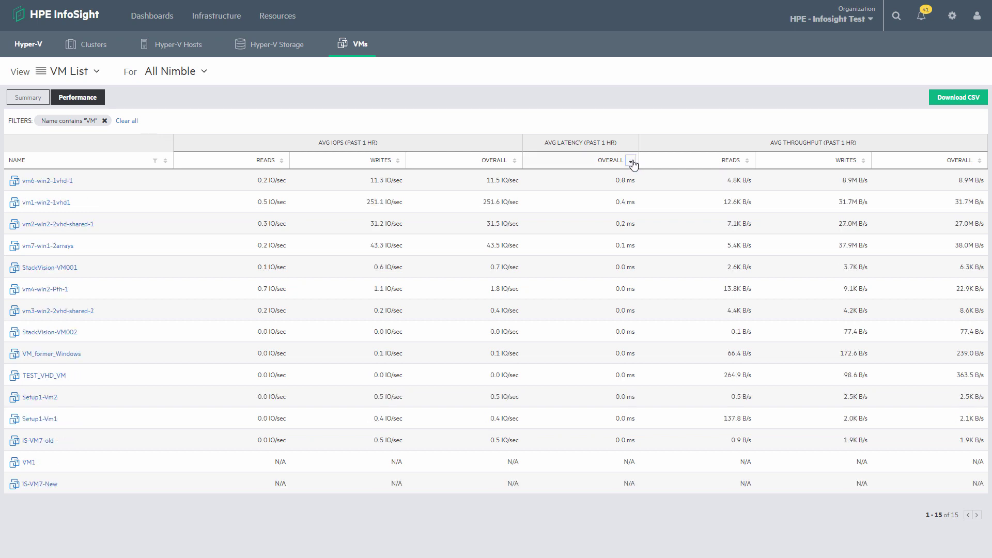
# Drill into vm6-win2-1vhd-1's virtual disks, sorted by average IOPS, and inspect the SCSI_0_0 vhdx details
pyautogui.click(45, 183)
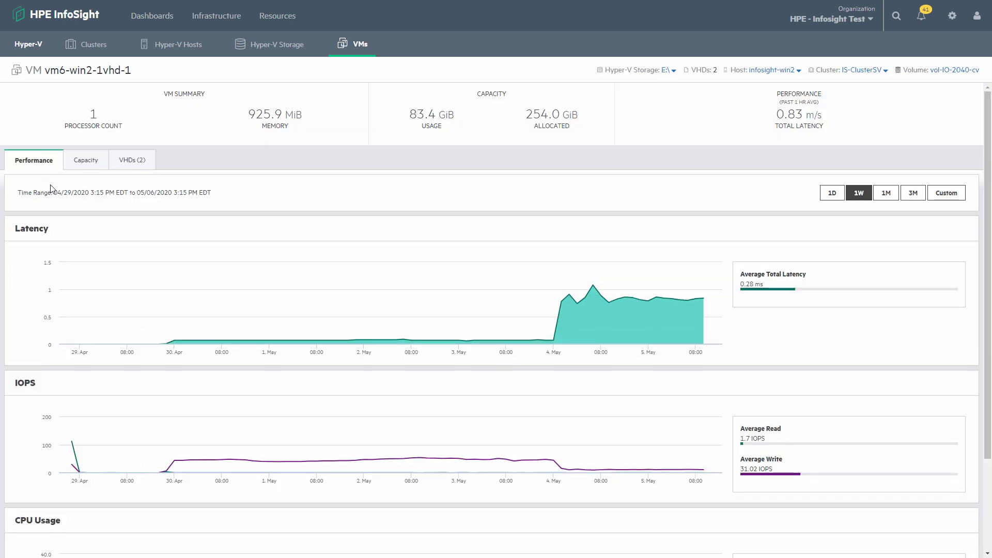
pyautogui.scroll(-2, 885, 341)
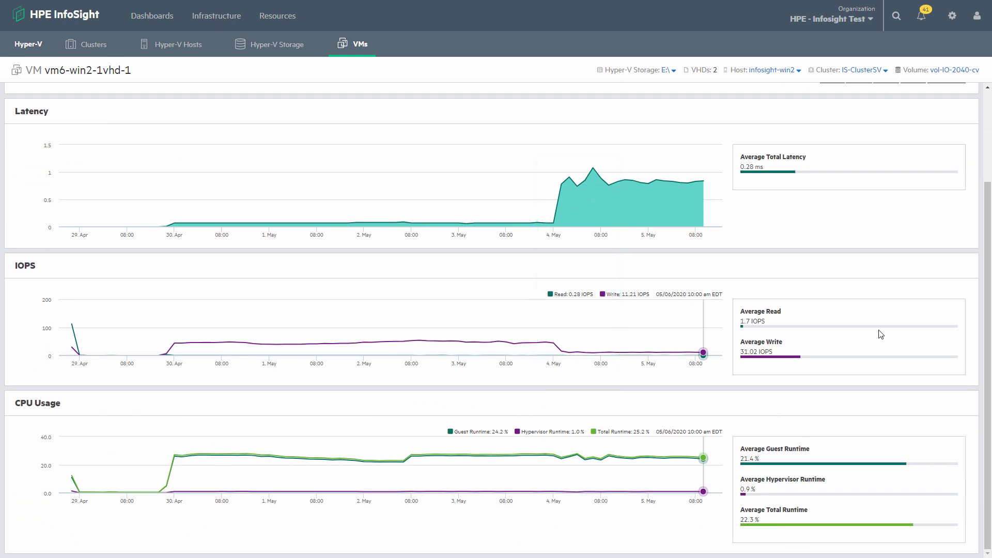
pyautogui.scroll(3, 882, 335)
pyautogui.click(126, 160)
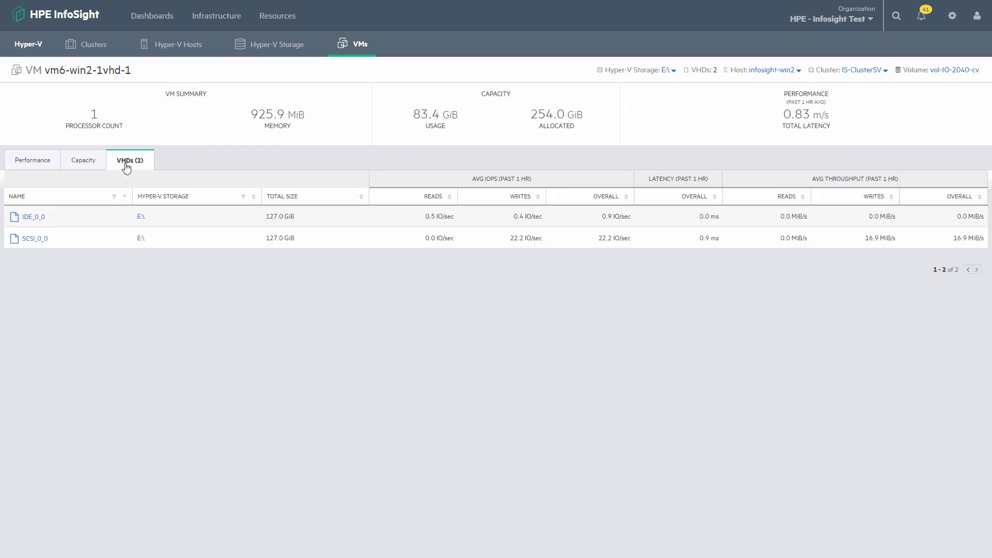
pyautogui.click(628, 197)
pyautogui.click(43, 219)
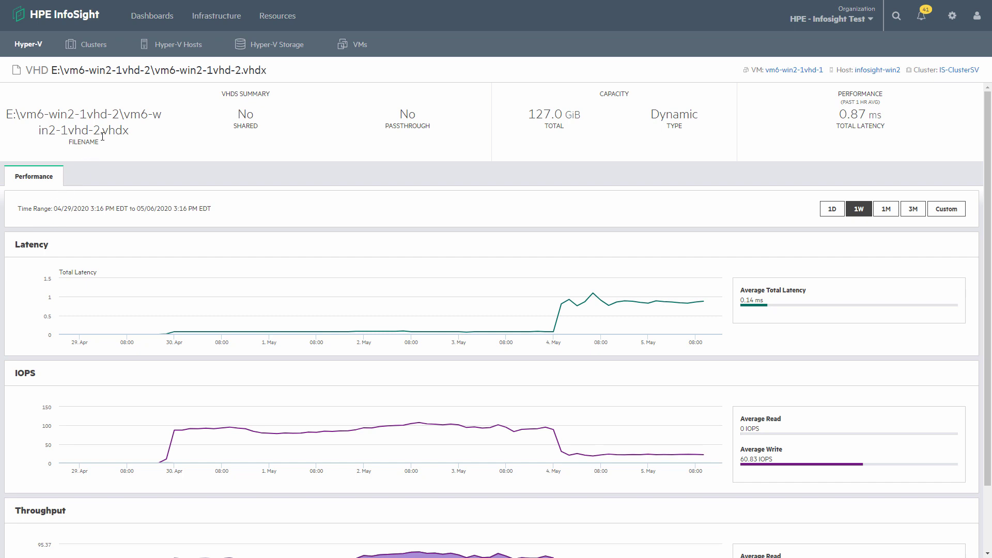
pyautogui.moveTo(101, 130); pyautogui.dragTo(11, 112)
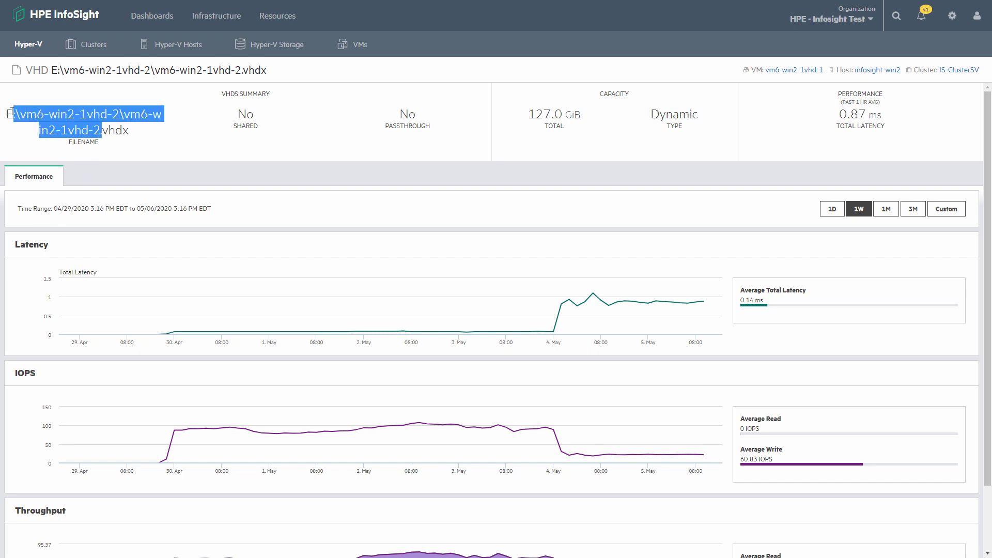
pyautogui.click(19, 140)
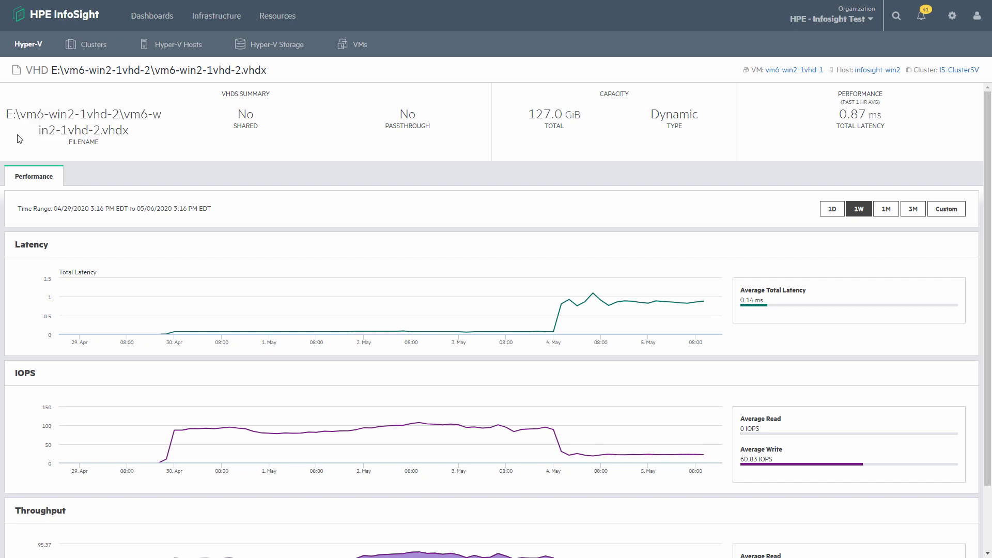
pyautogui.scroll(-1, 355, 313)
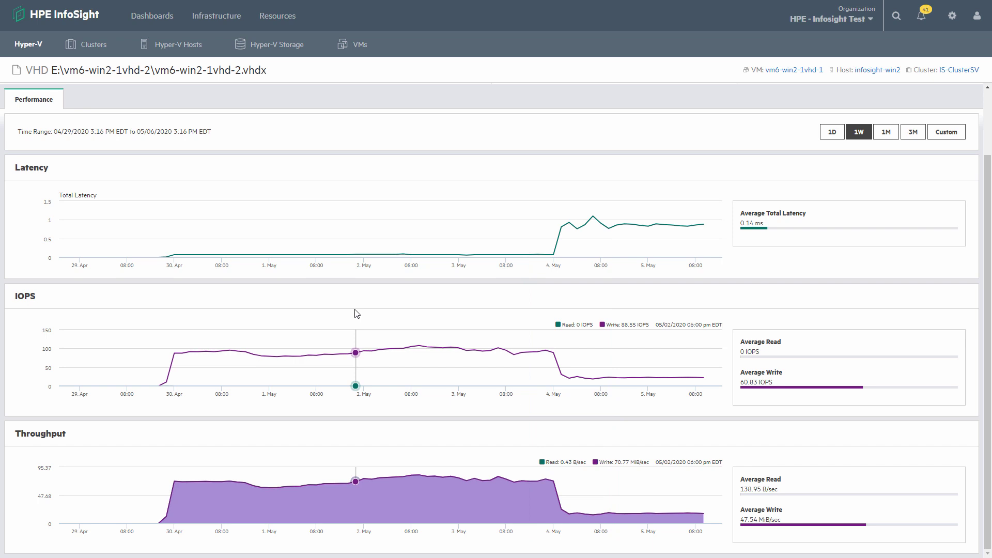
pyautogui.scroll(2, 356, 314)
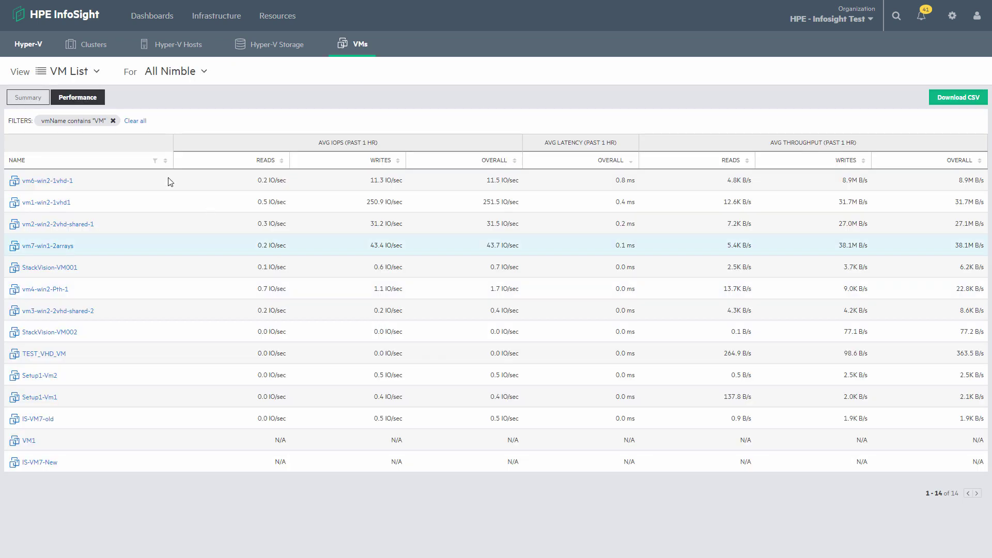
# Clear the name filter and show the VM Capacity Trend for C:\ClusterStorage\Volume10
pyautogui.click(112, 122)
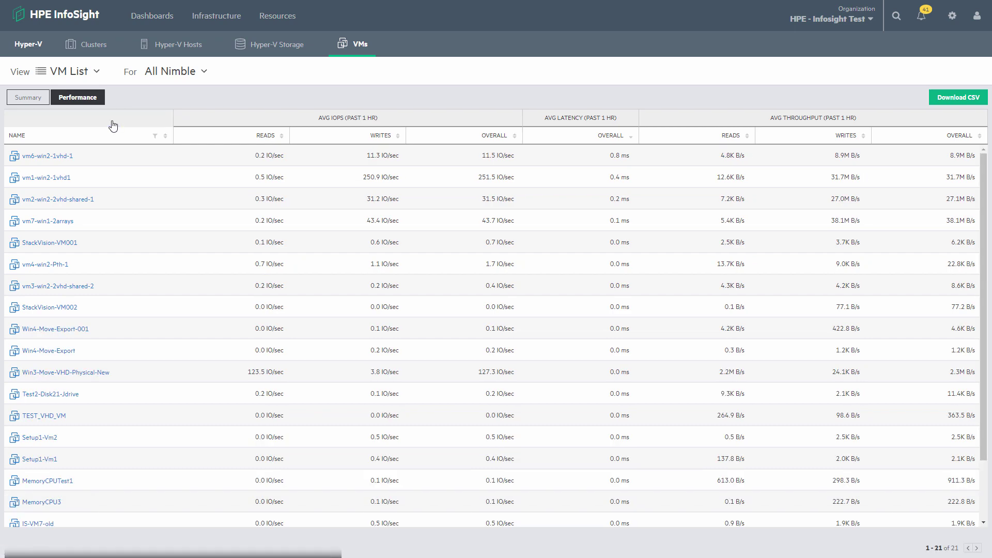
pyautogui.click(25, 101)
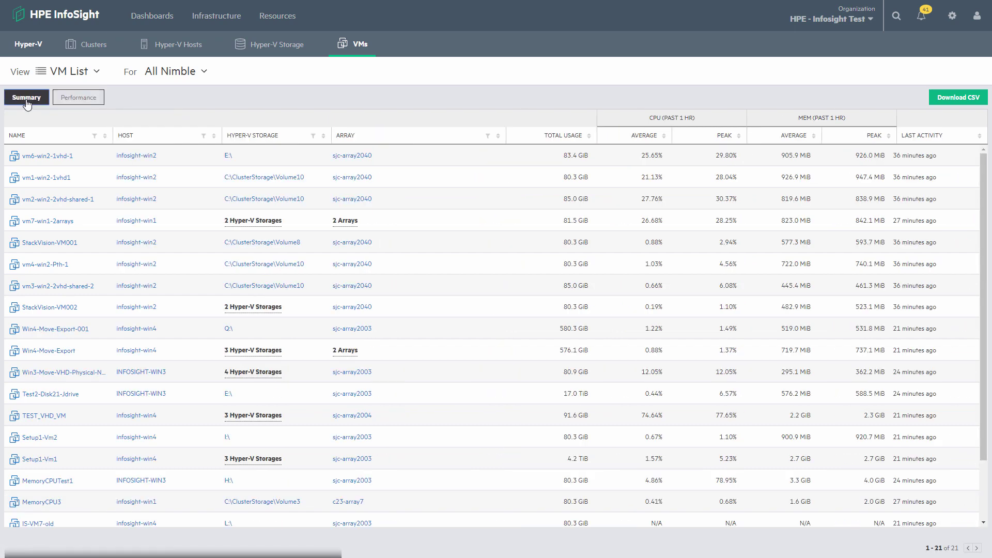
pyautogui.click(79, 74)
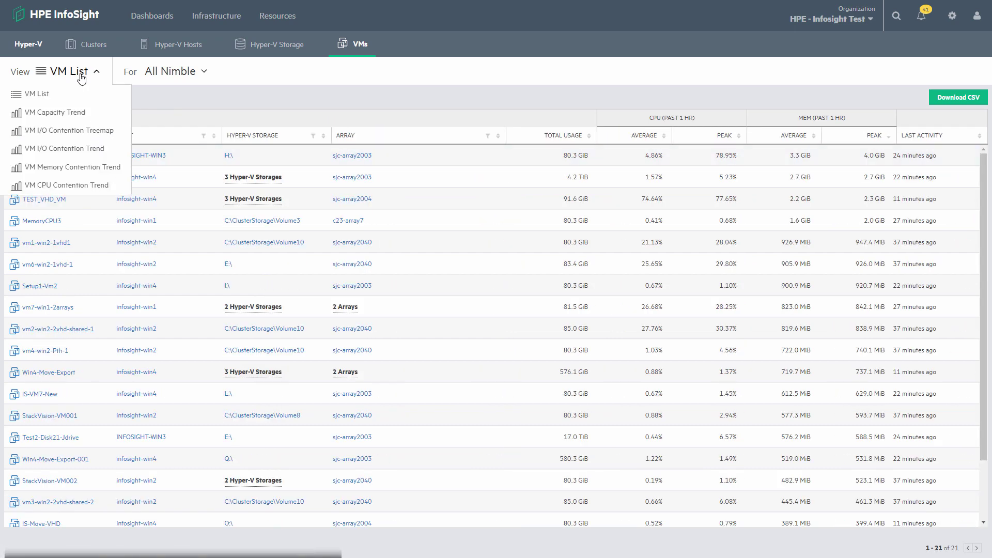
pyautogui.click(72, 115)
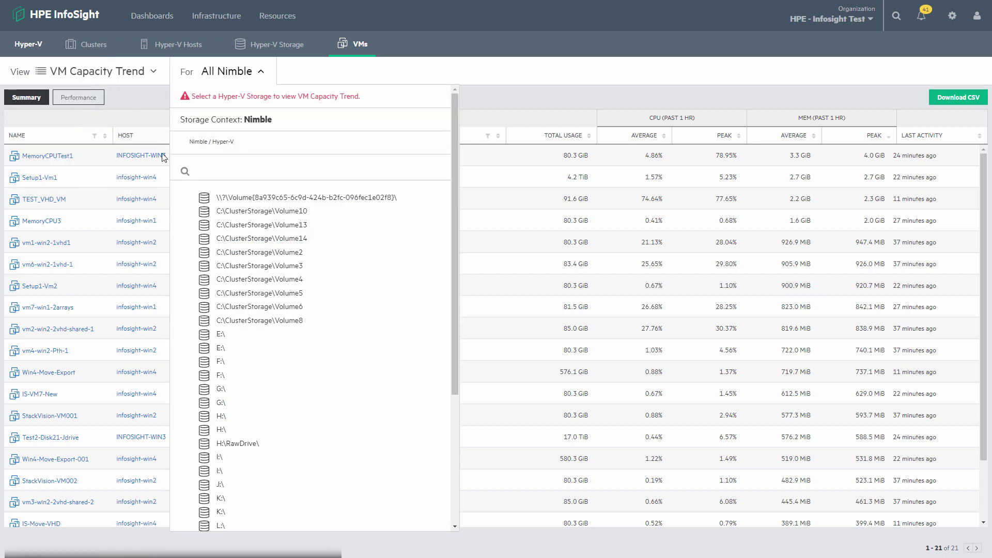
pyautogui.click(241, 221)
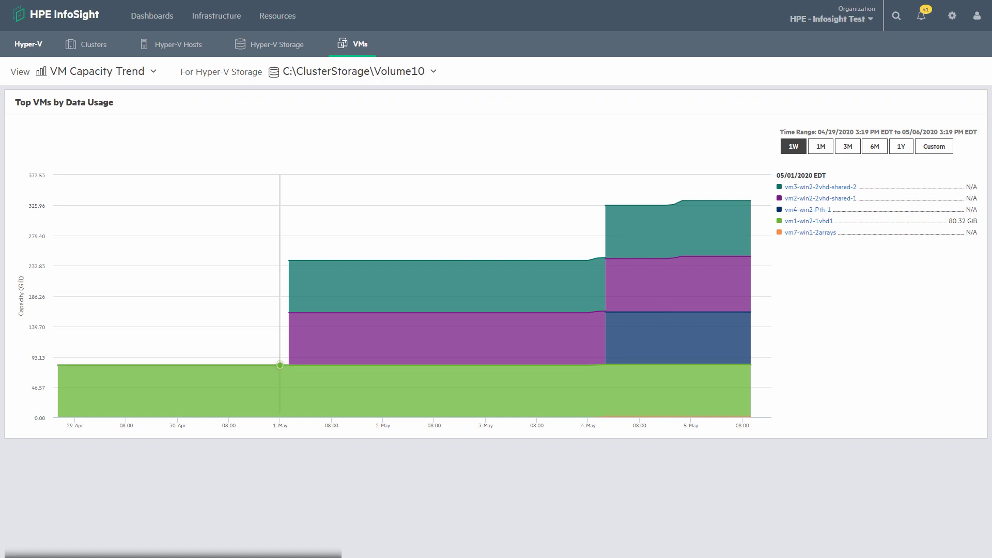
# Show the VM I/O Contention Treemap for the IS-ClusterSV cluster
pyautogui.click(83, 76)
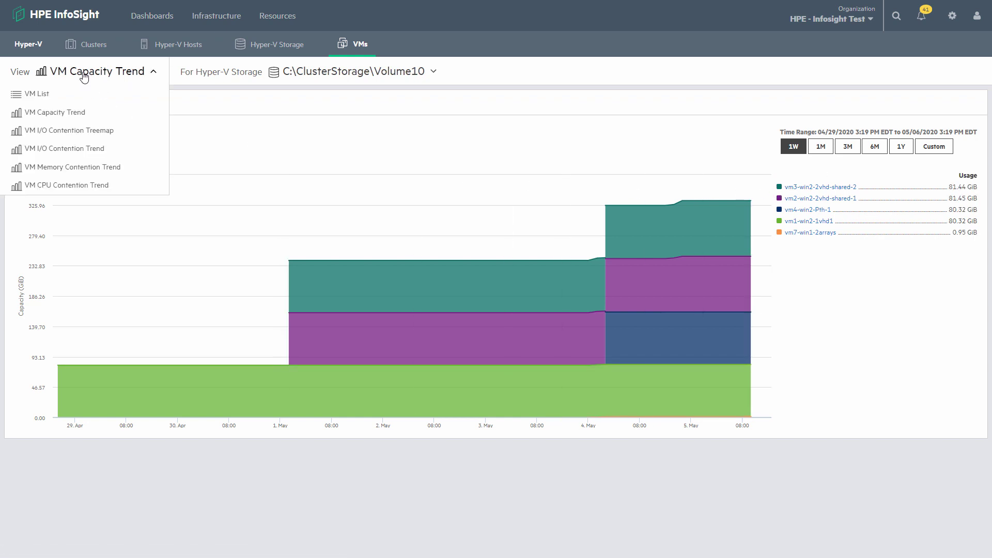
pyautogui.click(77, 130)
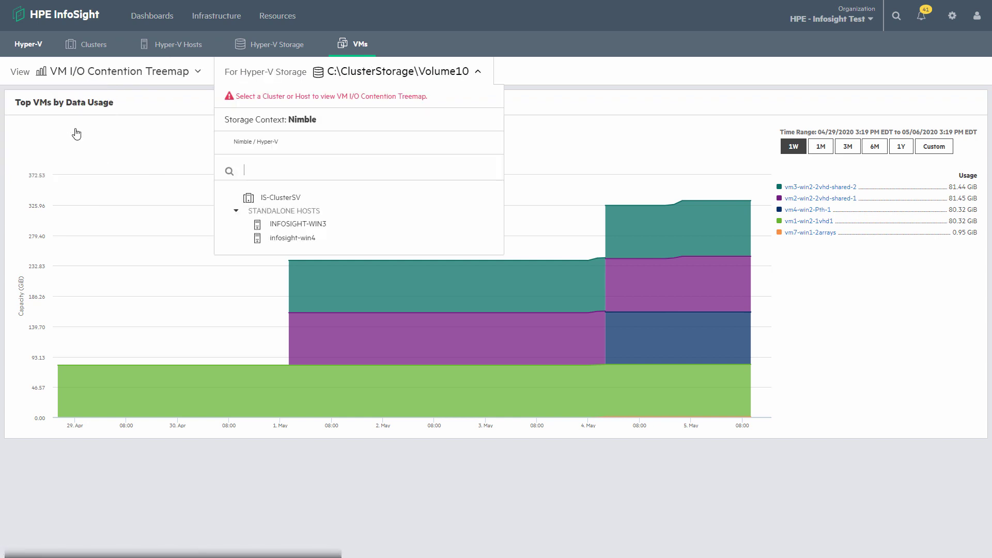
pyautogui.click(277, 200)
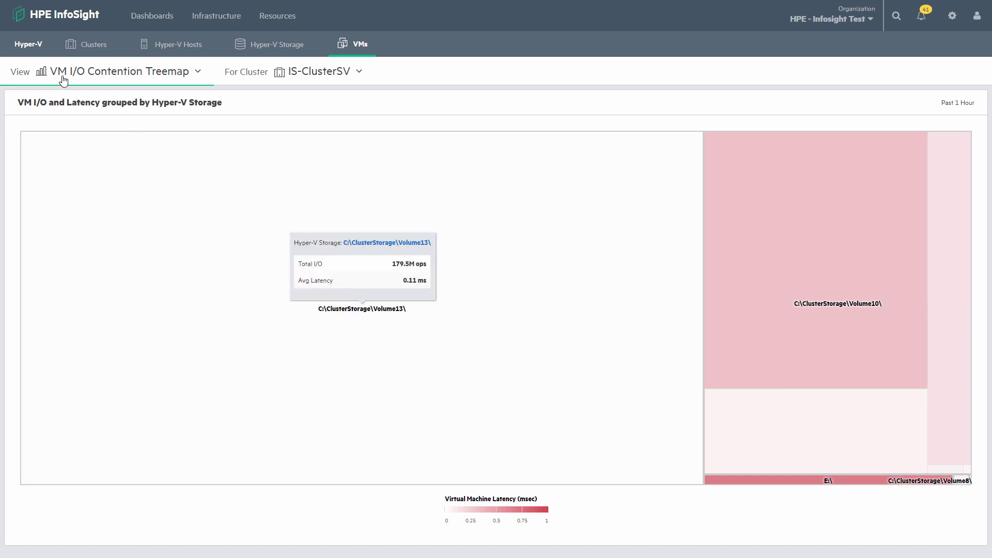
pyautogui.click(63, 76)
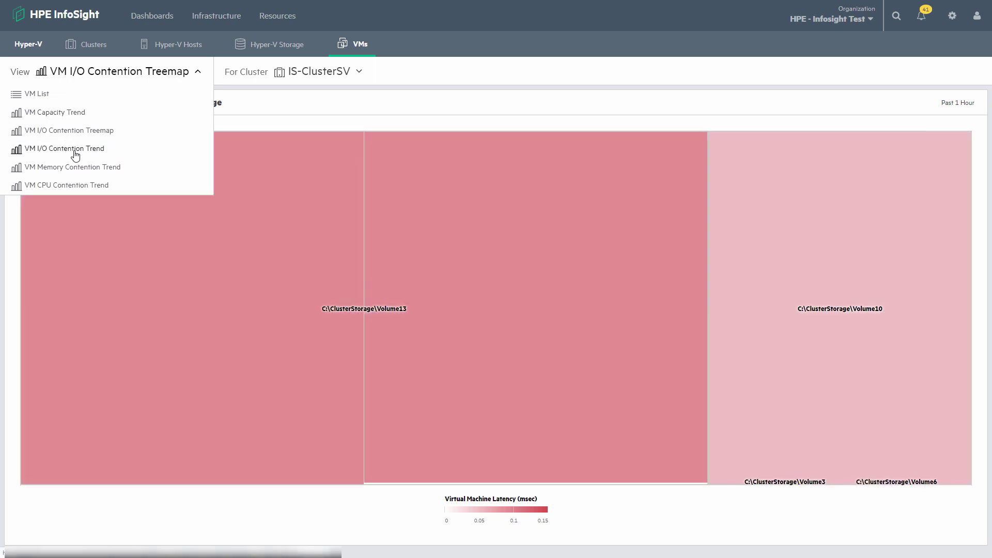
# Chart VM I/O Contention Trend for C:\ClusterStorage\Volume3, narrowed to a few afternoon hours on 3 May 2020
pyautogui.click(75, 150)
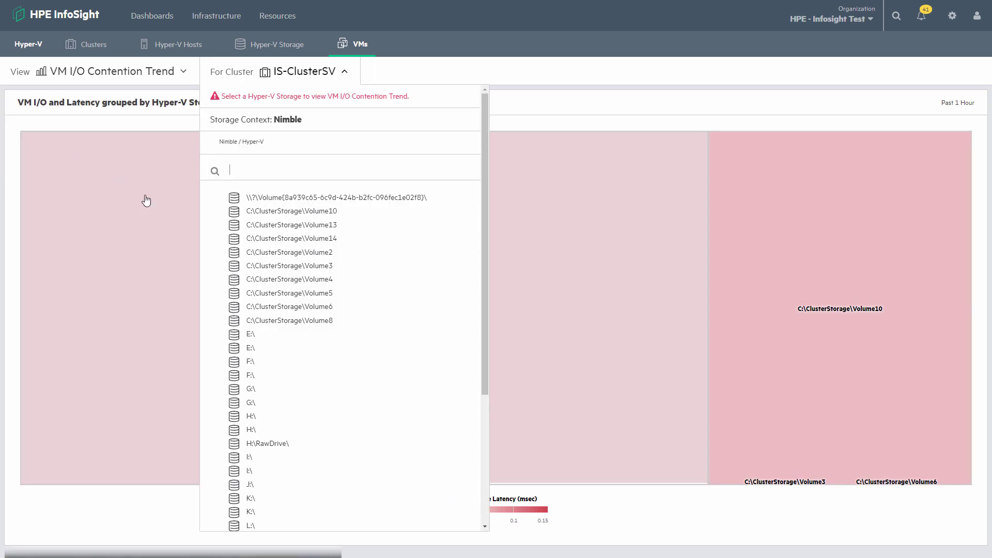
pyautogui.click(283, 265)
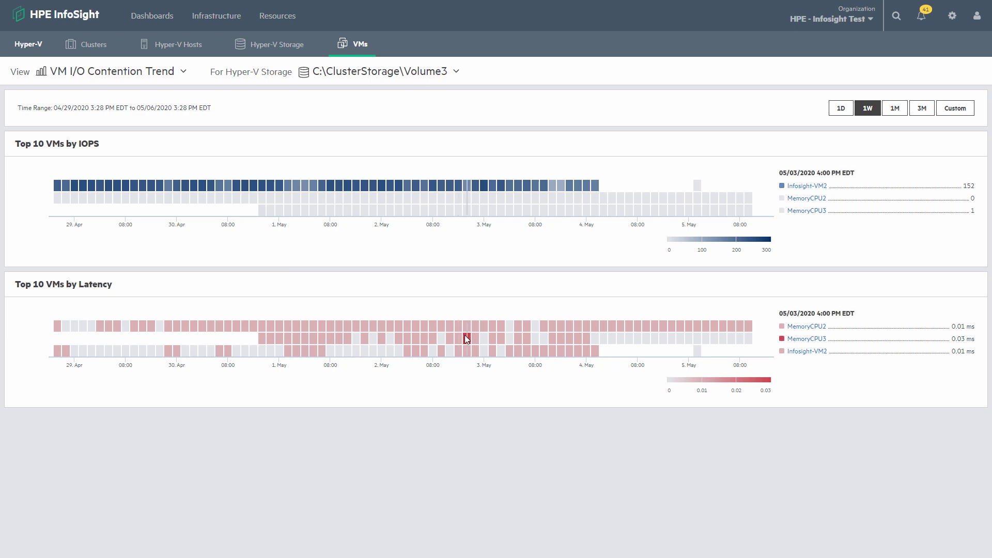
pyautogui.moveTo(460, 338); pyautogui.dragTo(479, 339)
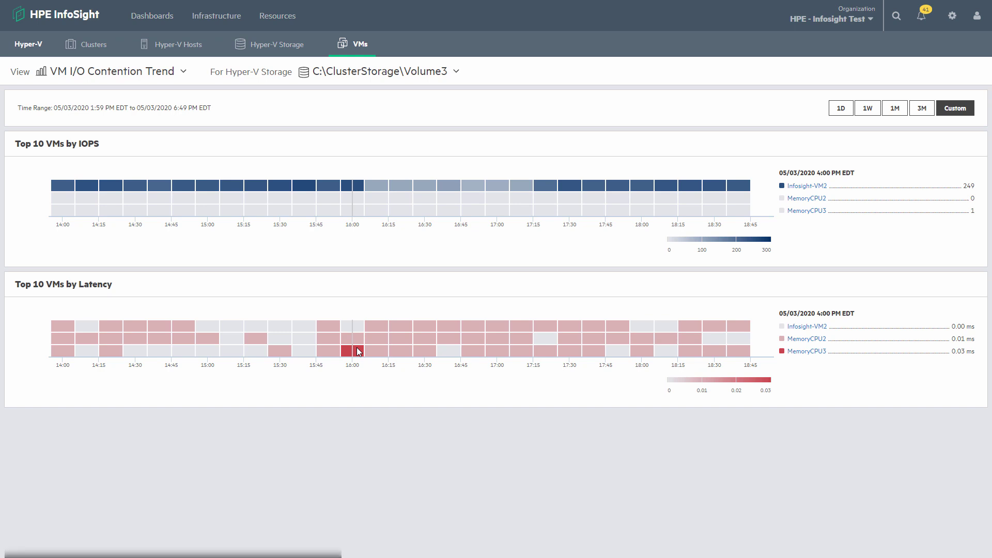
pyautogui.click(99, 80)
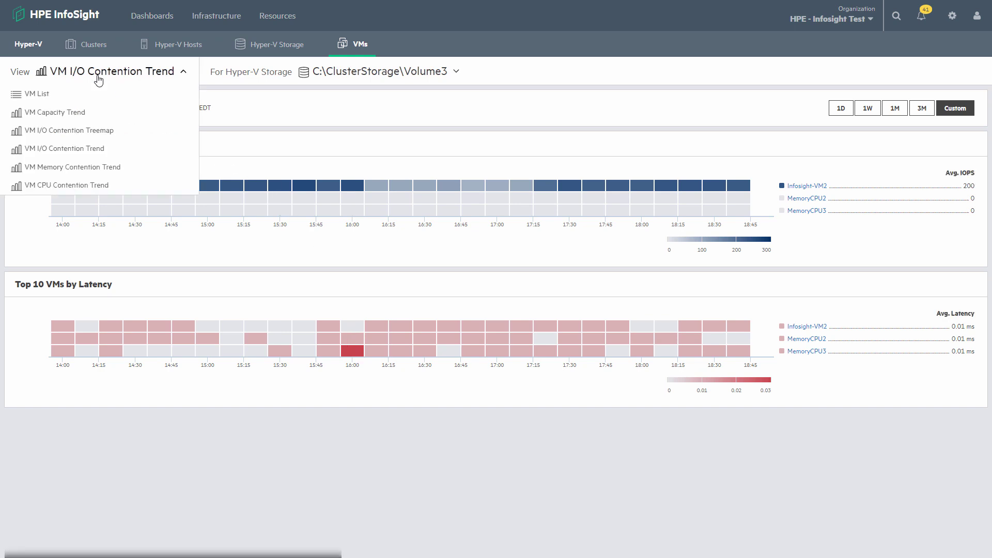
# Show VM Memory Contention Trend for host infosight-win1, then switch it to infosight-win2
pyautogui.click(85, 167)
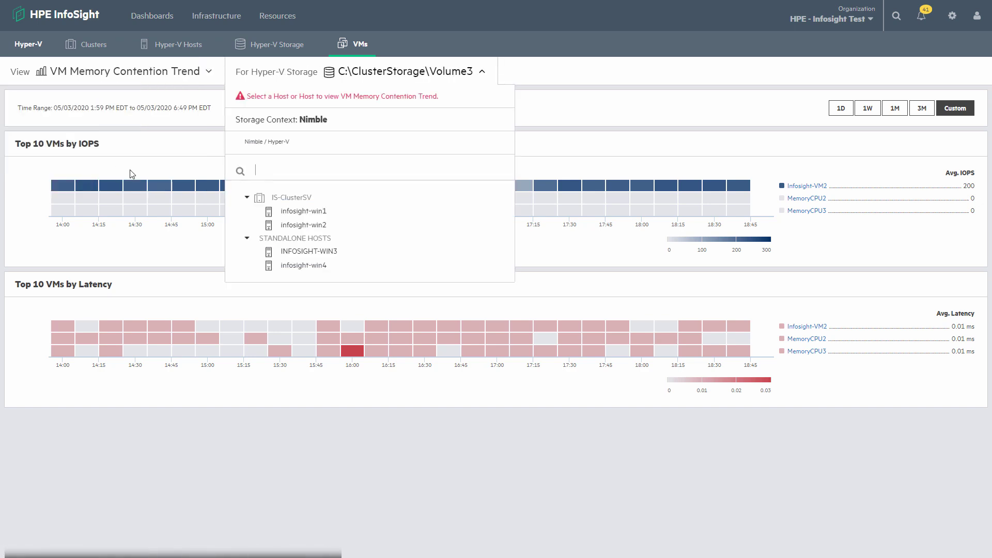
pyautogui.click(304, 213)
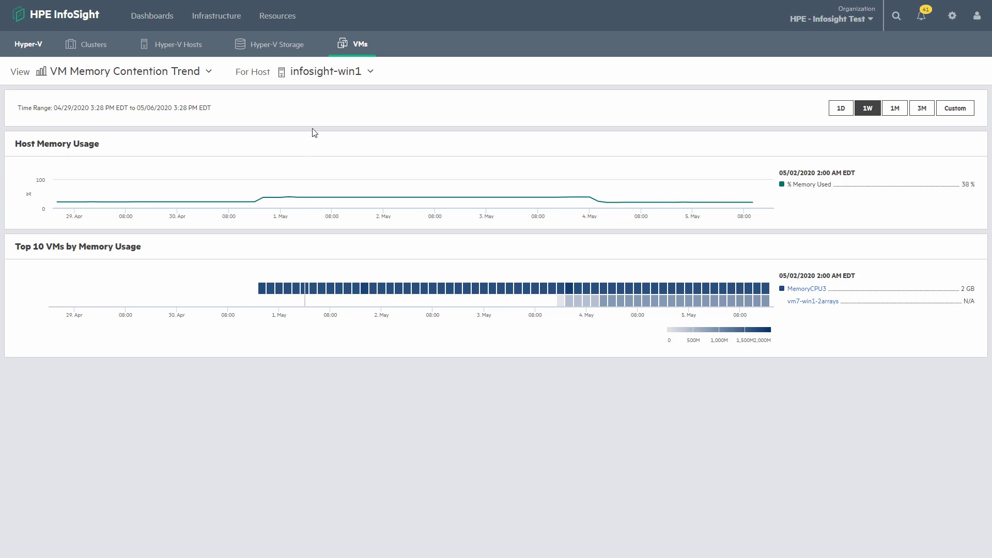
pyautogui.click(317, 74)
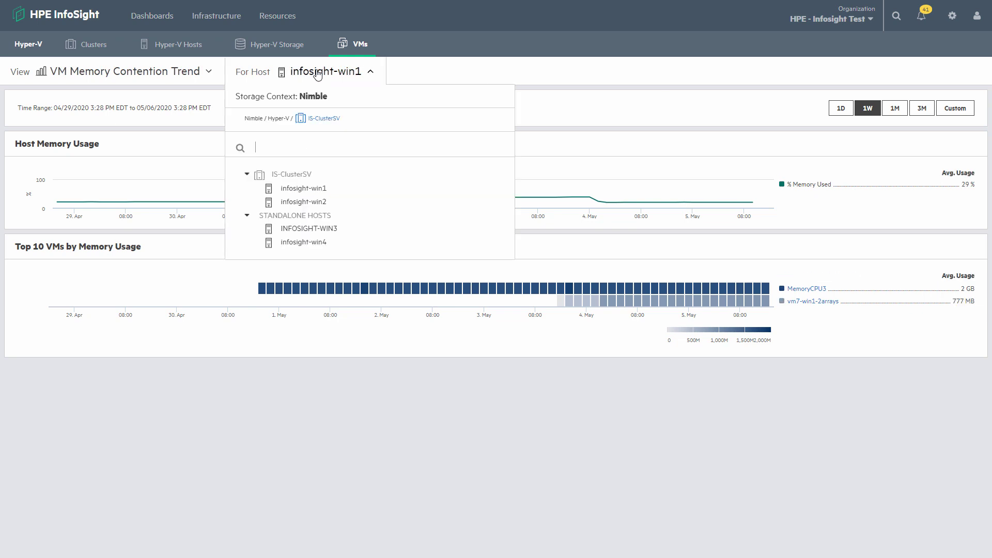
pyautogui.click(314, 203)
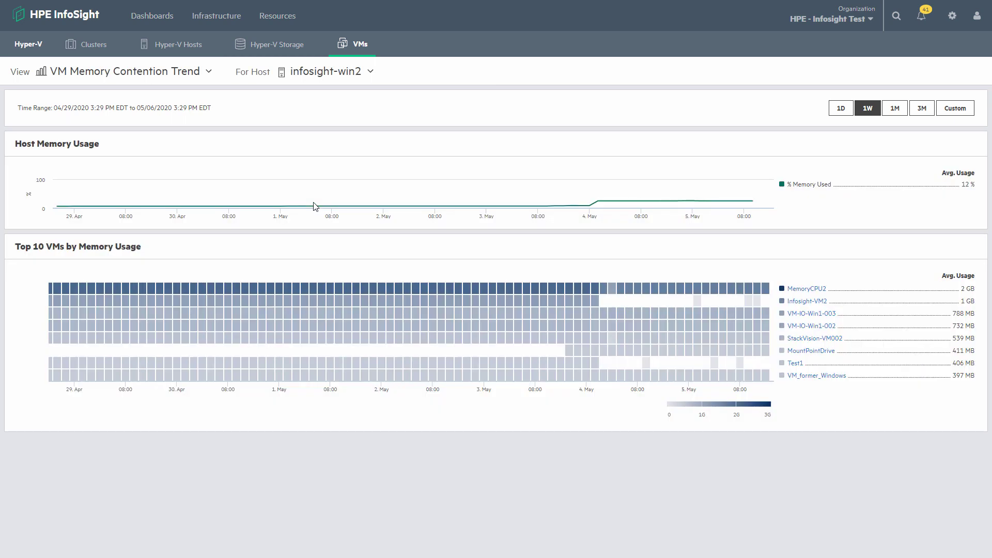
pyautogui.click(132, 78)
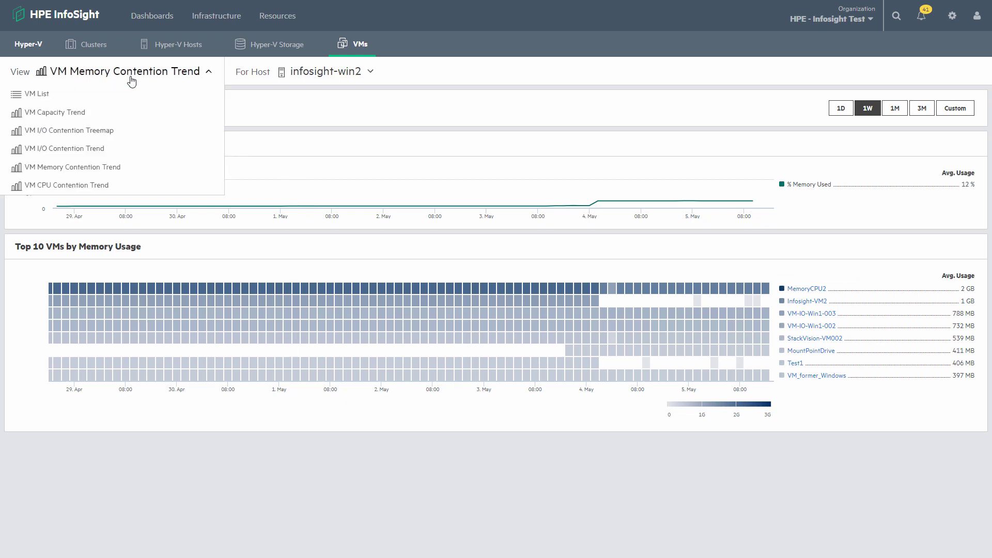
# Switch to the VM CPU Contention Trend for host infosight-win2
pyautogui.click(100, 186)
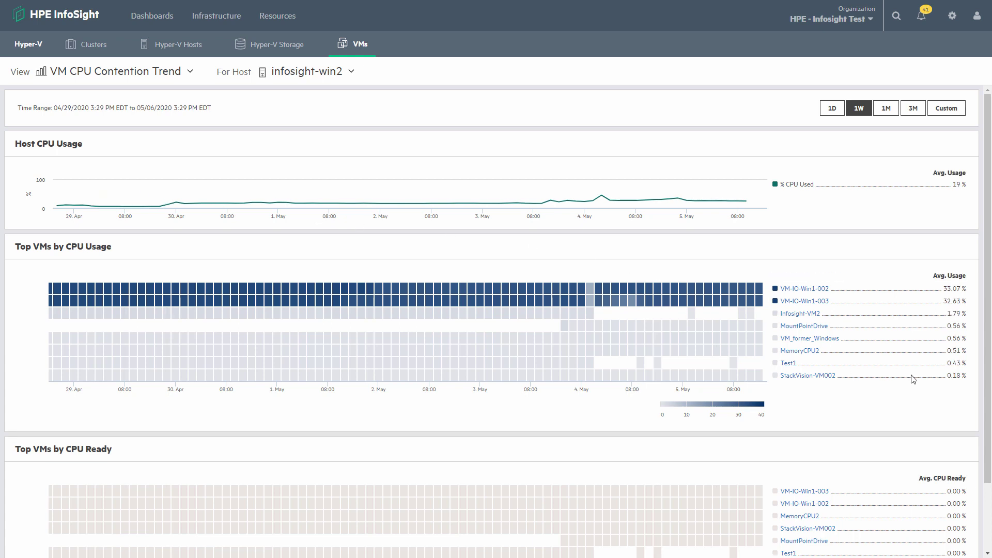
pyautogui.scroll(-1, 912, 378)
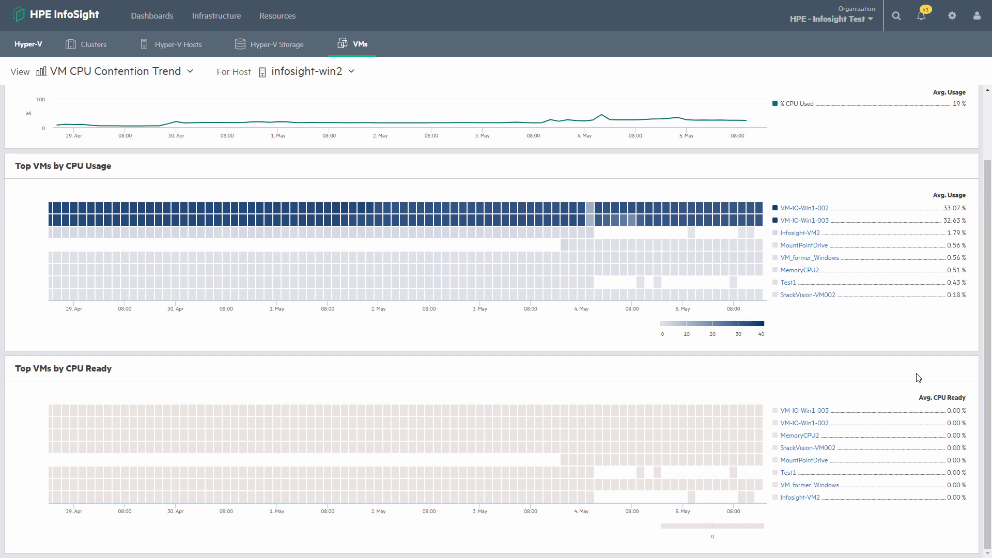
pyautogui.scroll(1, 916, 377)
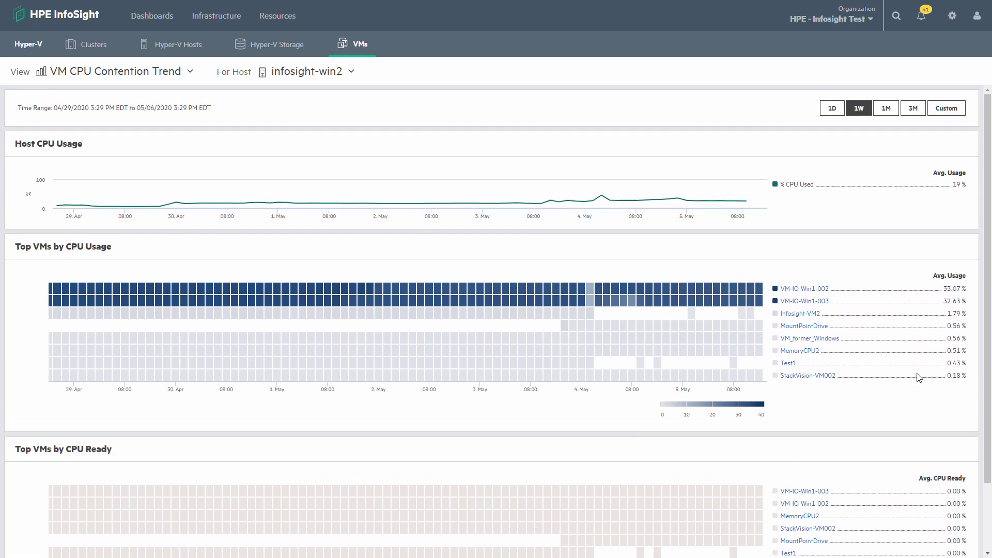